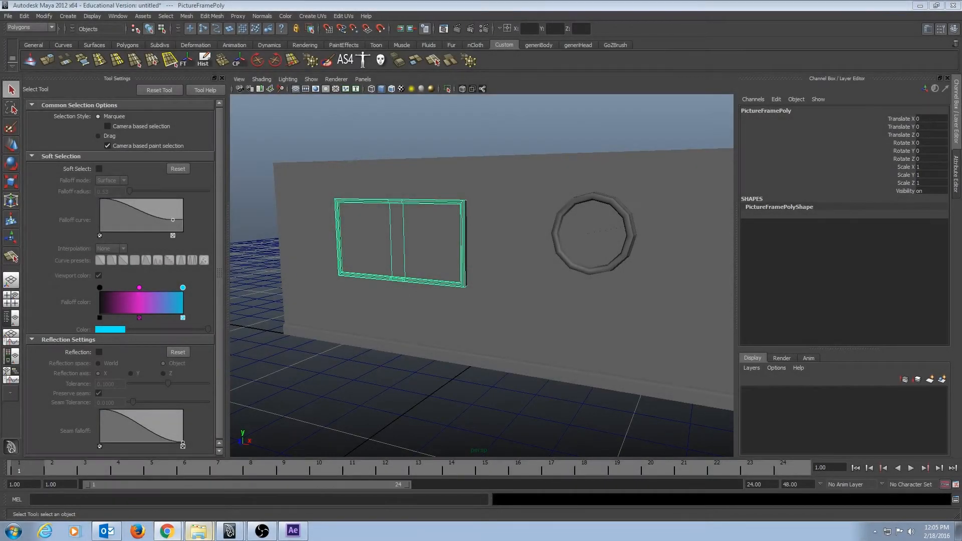
Examine the picture frame and the clock models on the wall from several angles
alt+drag(538, 213, 497, 219)
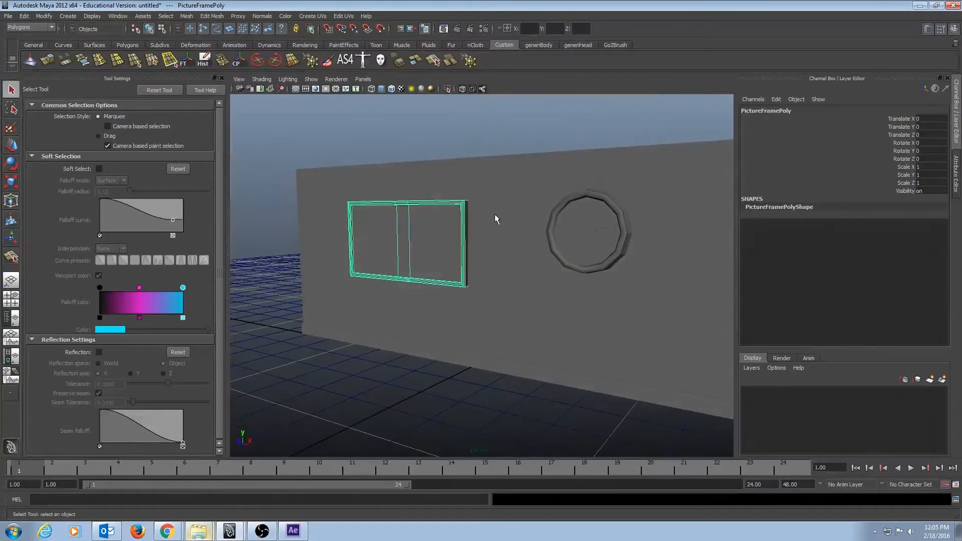
alt+drag(402, 217, 517, 219)
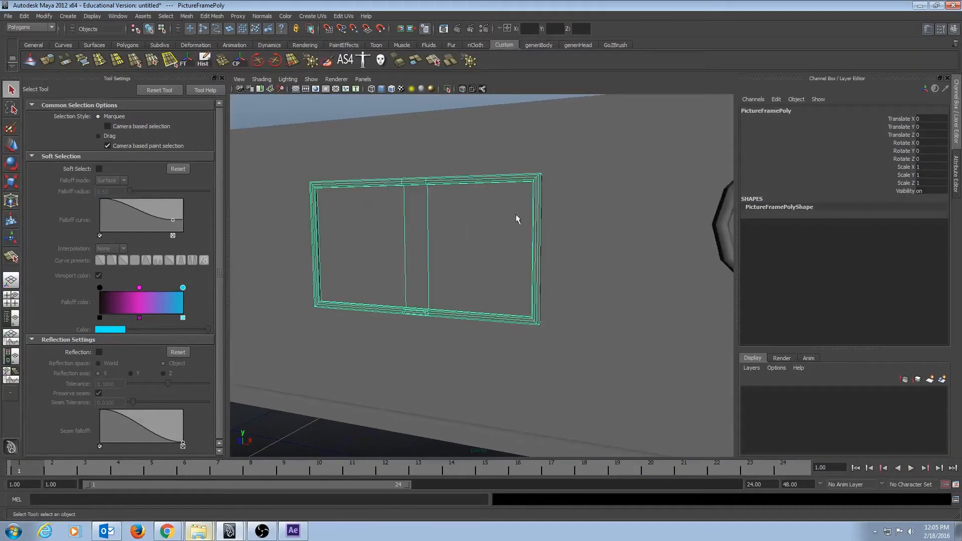
alt+right_drag(607, 197, 479, 192)
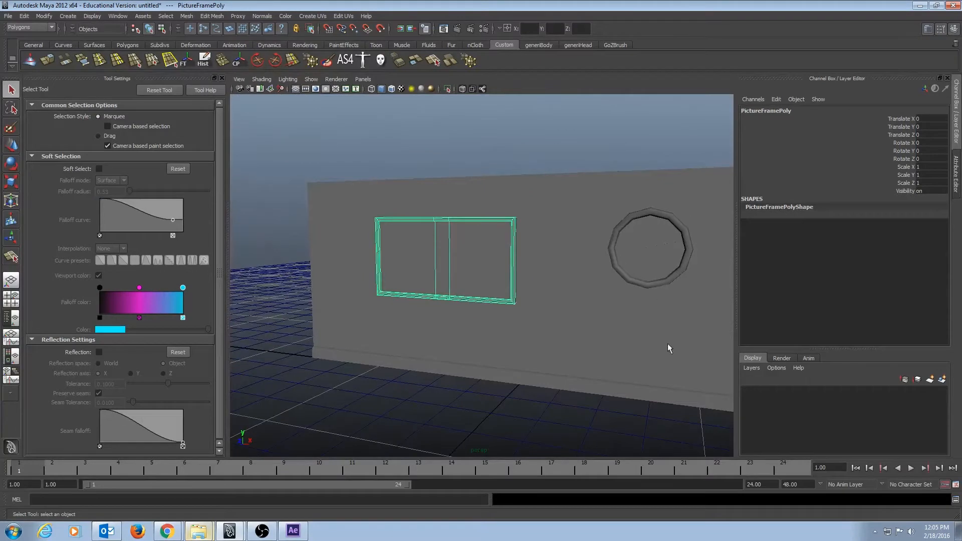
alt+drag(670, 347, 397, 238)
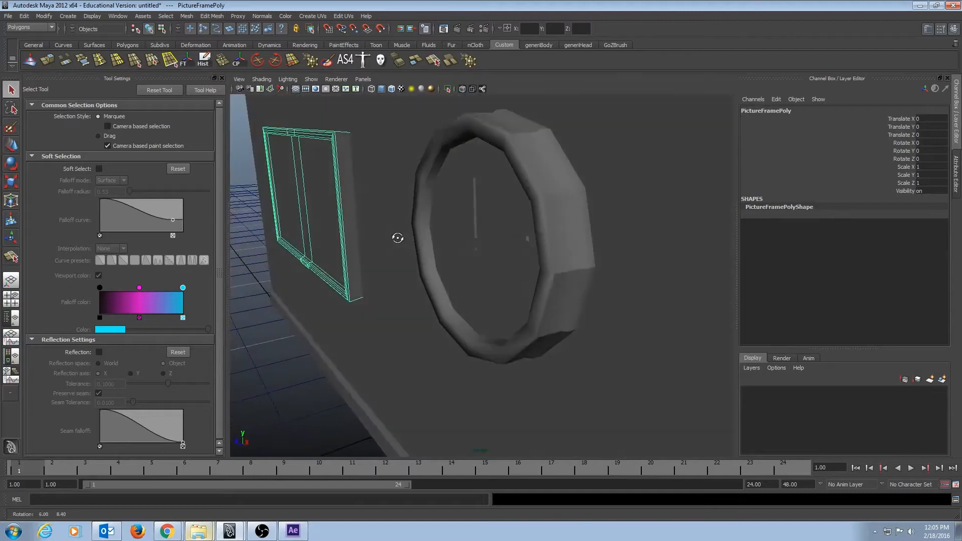
click(526, 228)
alt+drag(527, 228, 612, 214)
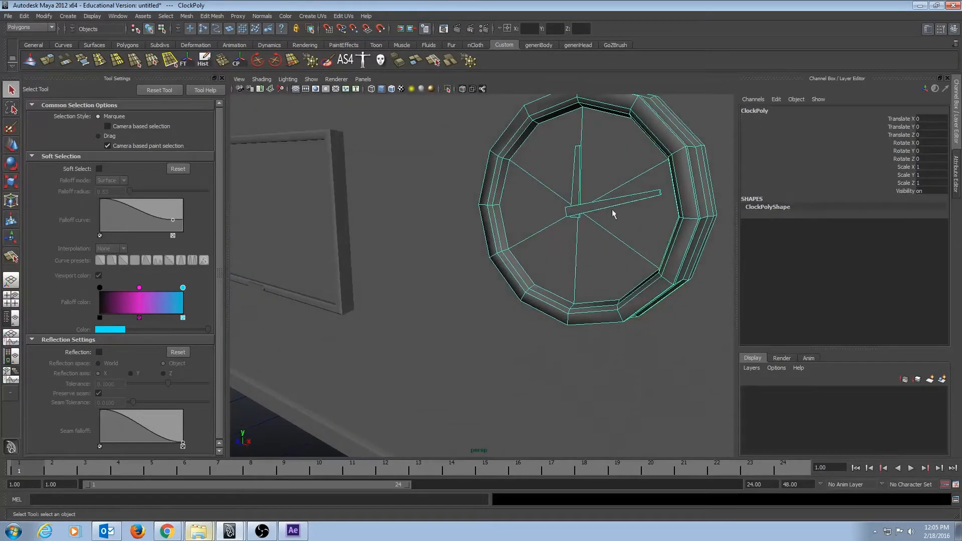
alt+drag(406, 200, 593, 209)
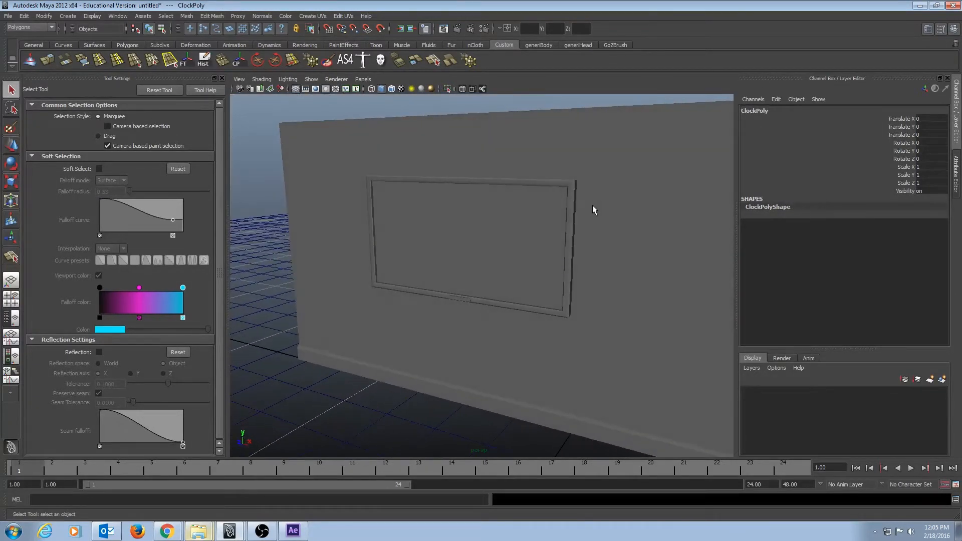
Isolate the picture frame so only it is shown in the perspective view
click(570, 186)
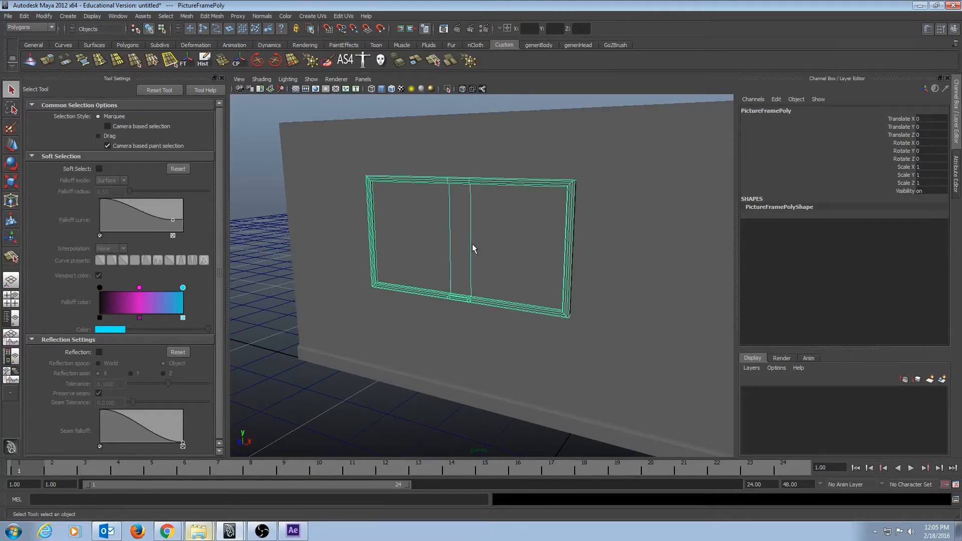
click(448, 90)
mouse_move(610, 243)
alt+mouse_down()
mouse_move(569, 251)
mouse_move(609, 245)
alt+mouse_up()
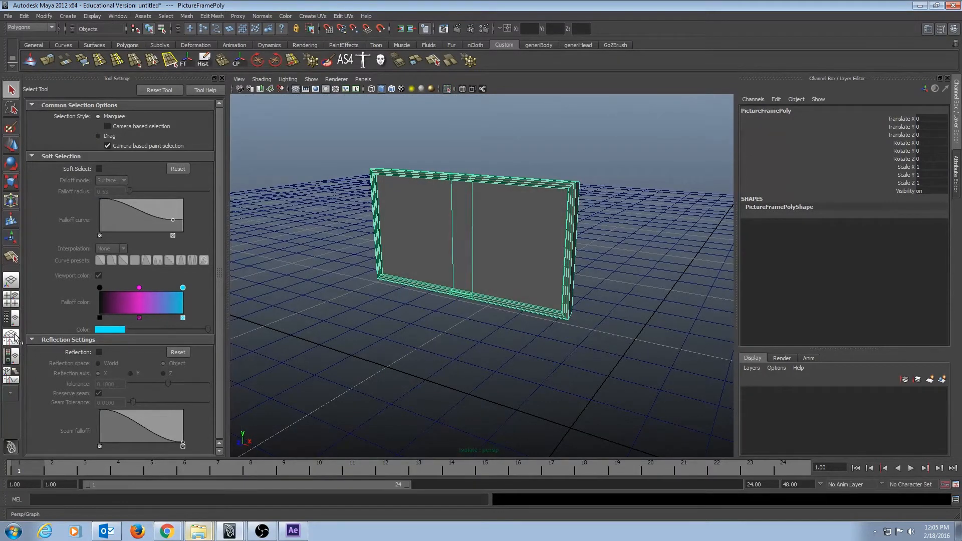
click(12, 395)
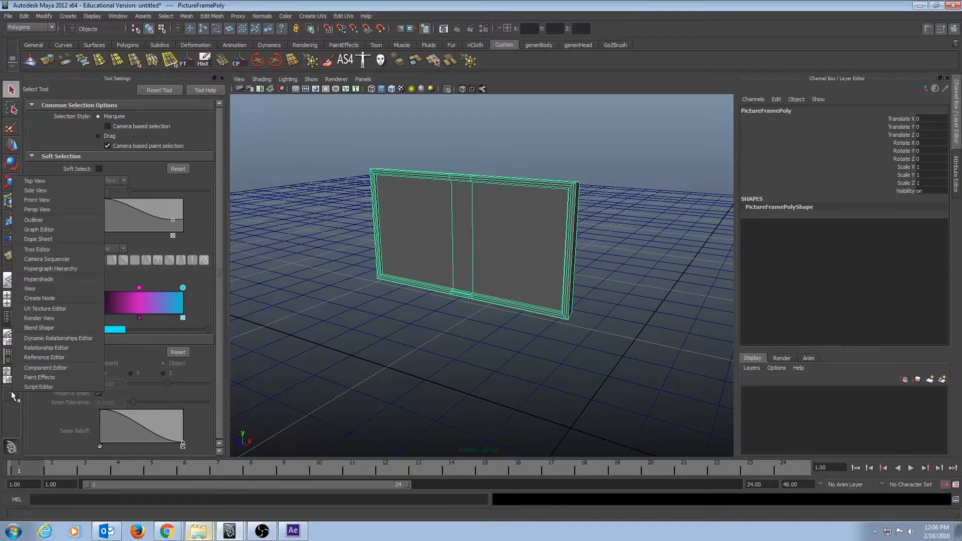
click(48, 308)
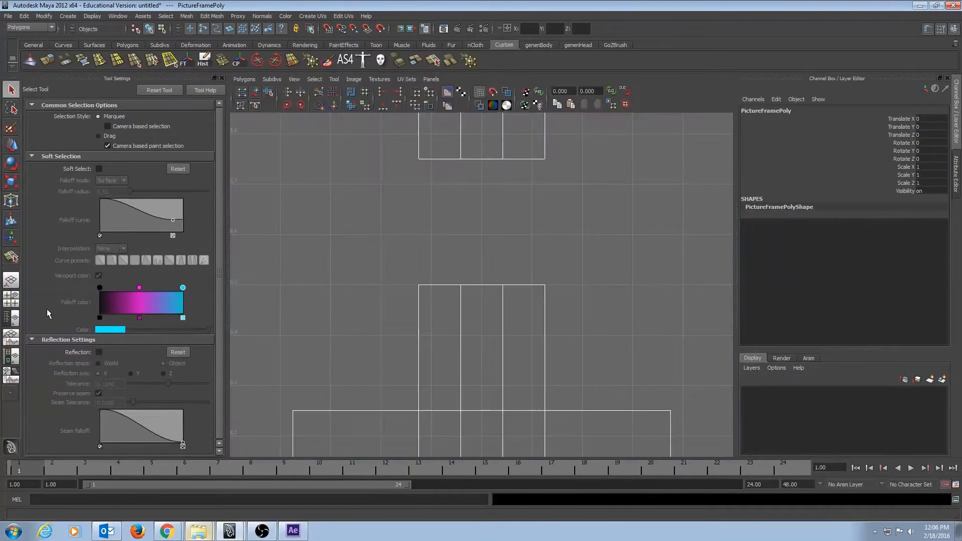
click(11, 394)
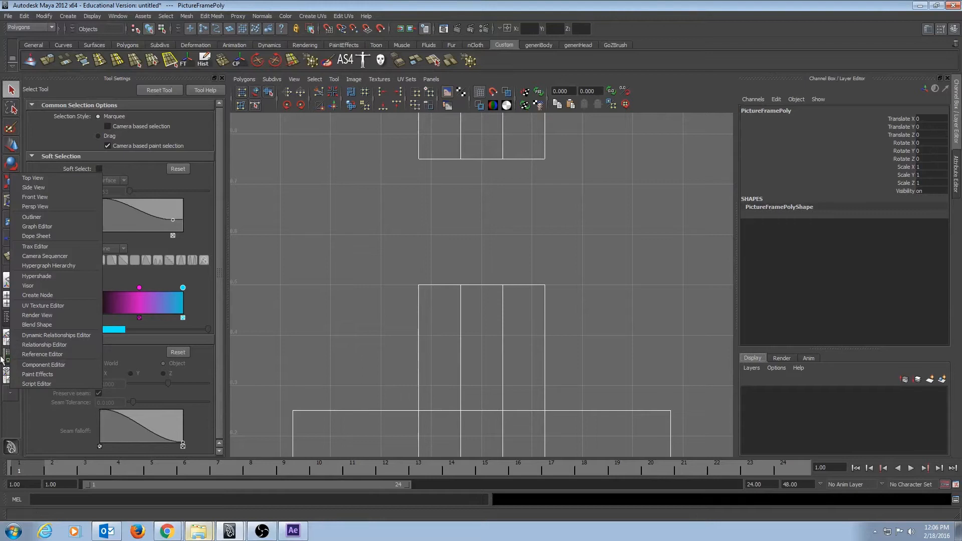
Split the workspace into a perspective view with the UV Texture Editor beneath it
click(7, 337)
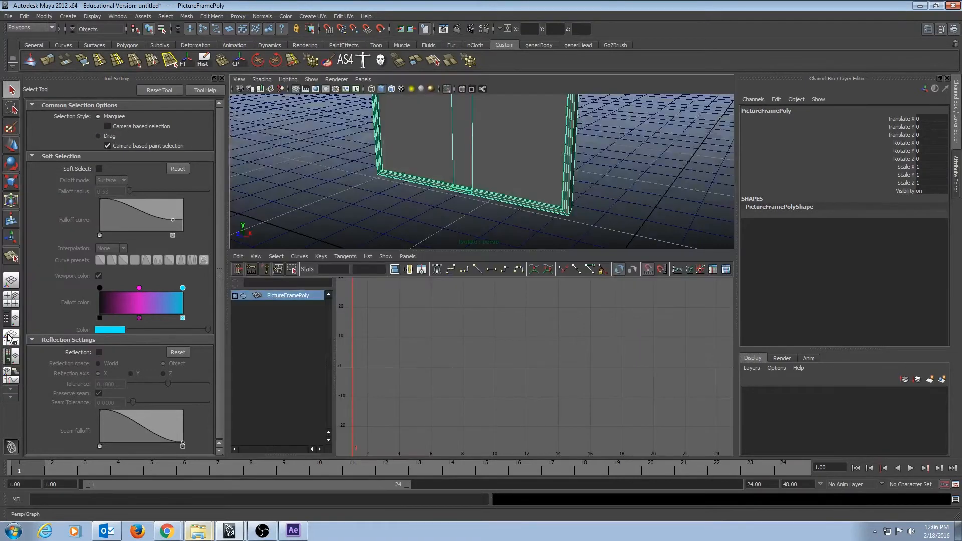
click(407, 256)
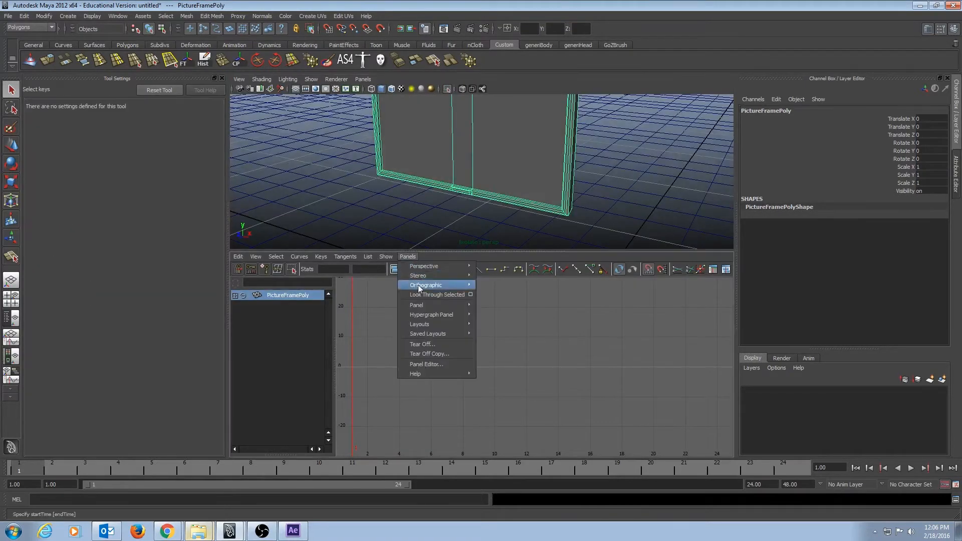
mouse_move(429, 305)
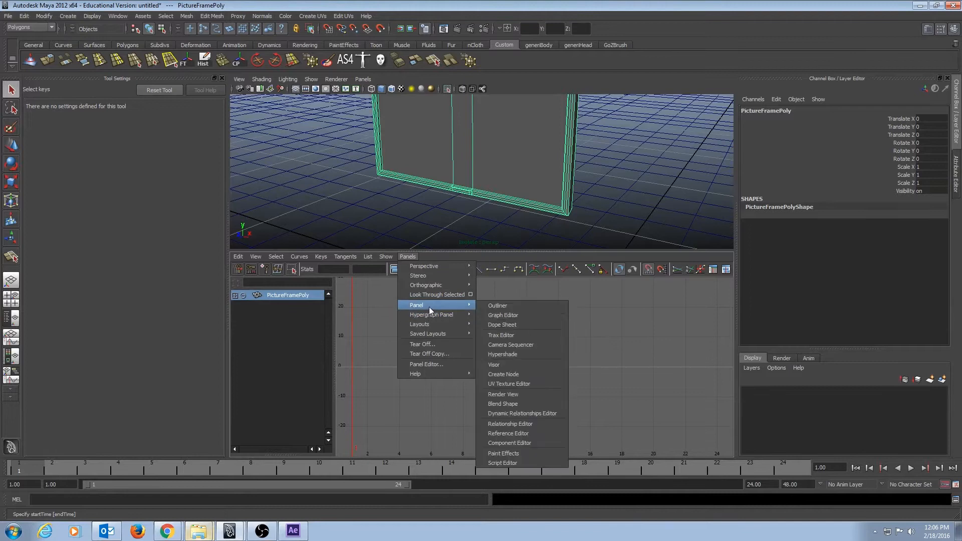
click(518, 385)
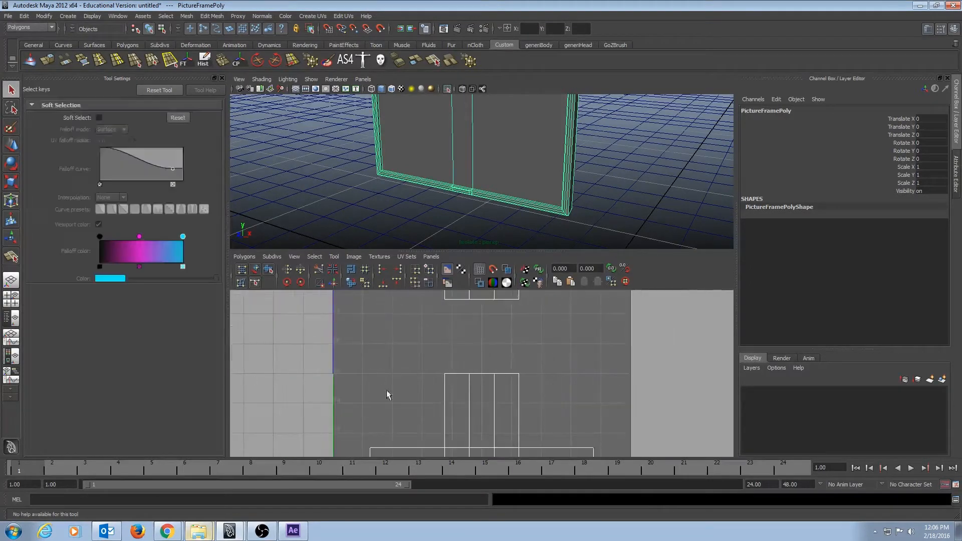
Examine the picture frame's existing UV layout alongside the model
alt+middle_drag(389, 395, 398, 321)
alt+right_drag(600, 382, 535, 325)
alt+middle_drag(598, 293, 582, 370)
alt+right_drag(582, 369, 523, 383)
alt+middle_drag(523, 383, 529, 355)
alt+right_drag(528, 361, 466, 355)
alt+drag(520, 218, 516, 189)
Apply a planar UV projection to the picture frame from the Z axis, fitted to the bounding box
key(space)
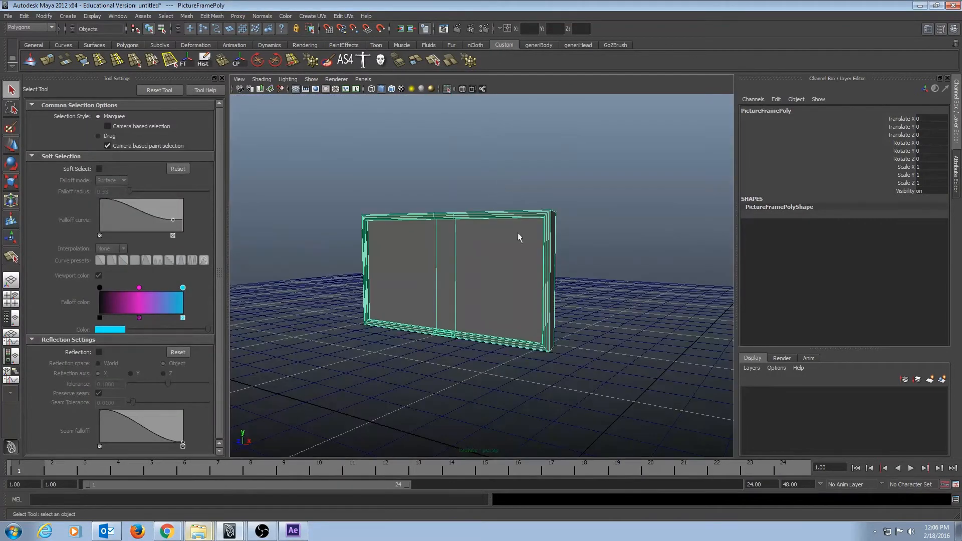
mouse_move(519, 237)
alt+mouse_down()
mouse_move(483, 266)
mouse_move(516, 295)
mouse_move(531, 252)
alt+mouse_up()
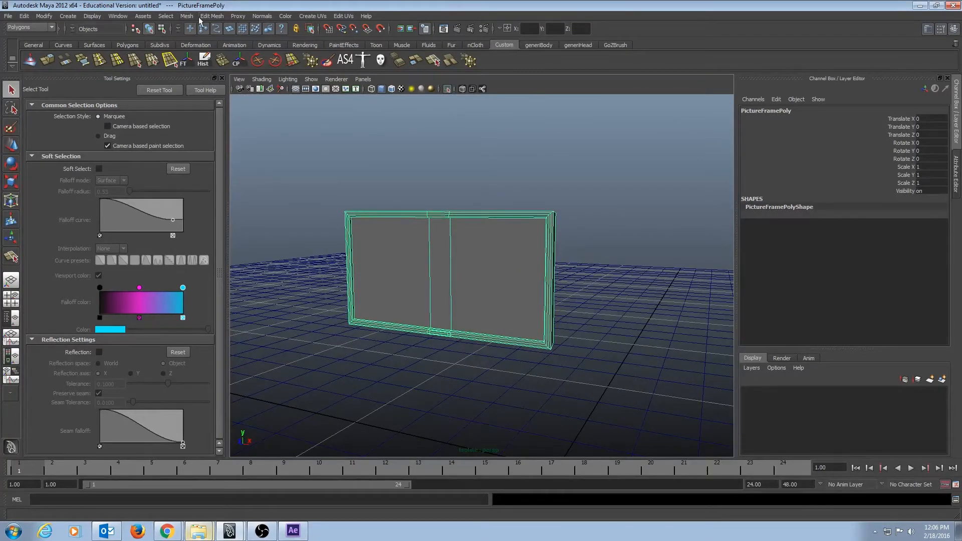
click(318, 17)
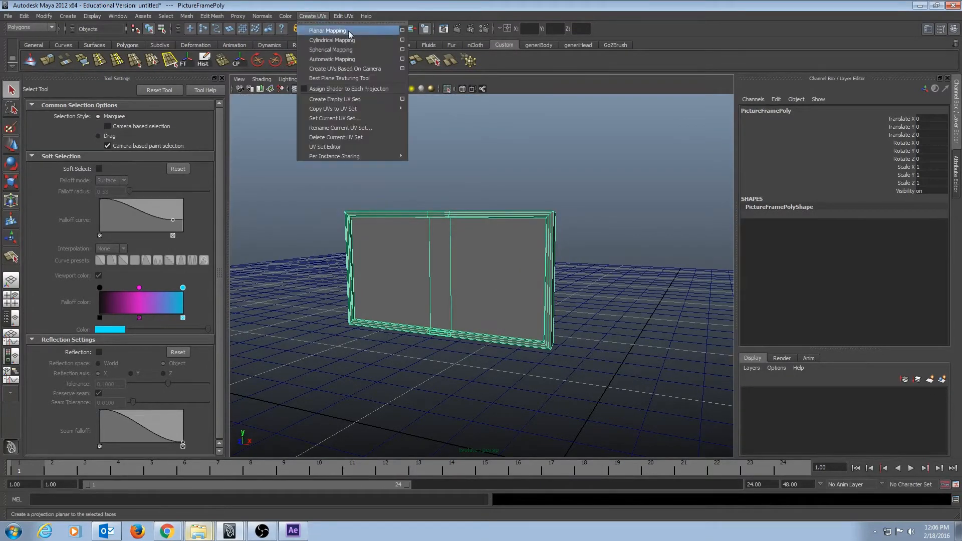
click(403, 30)
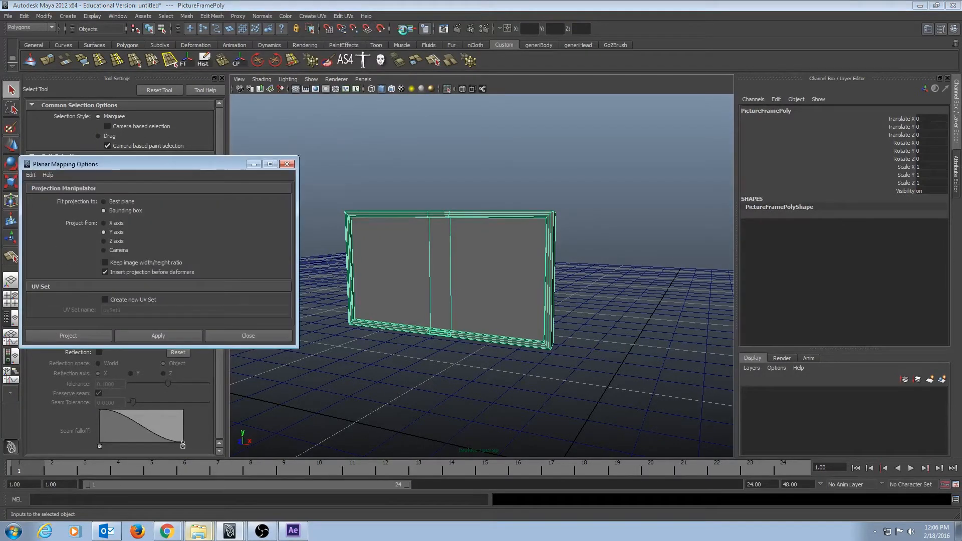
alt+drag(450, 237, 485, 240)
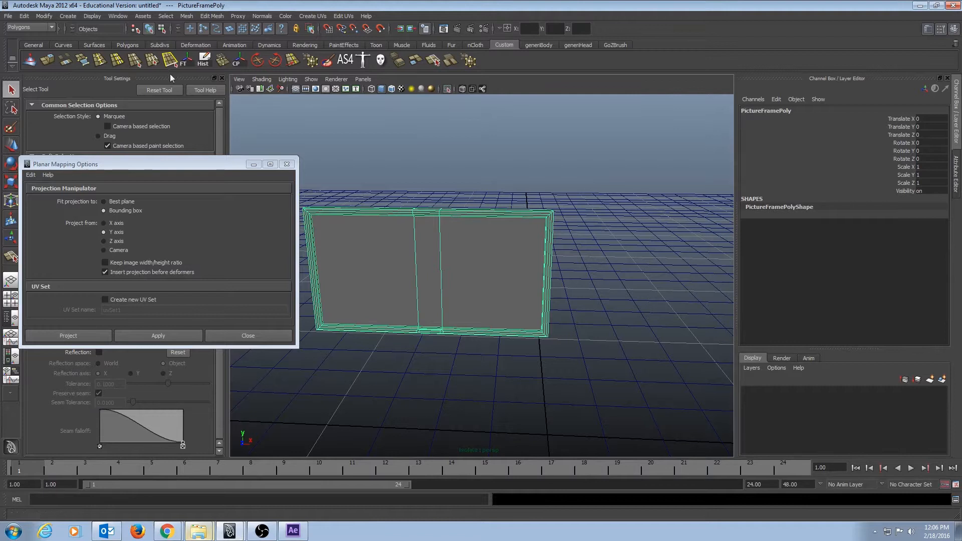
alt+drag(410, 129, 391, 140)
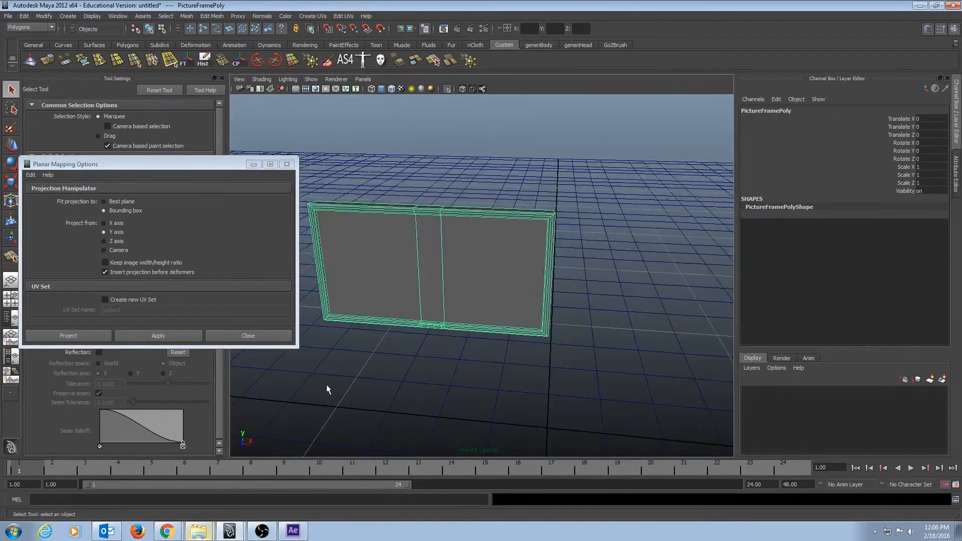
alt+drag(327, 390, 333, 363)
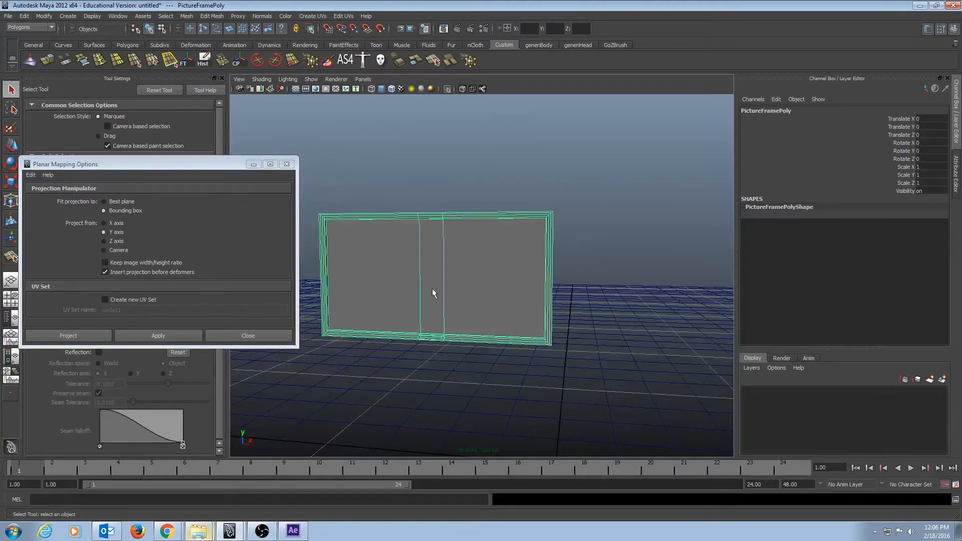
alt+drag(434, 294, 446, 309)
click(105, 241)
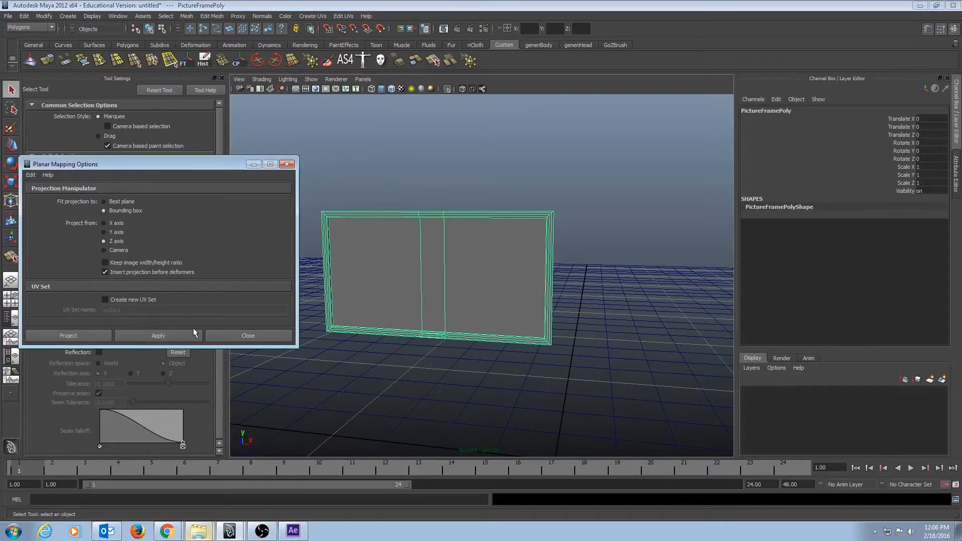
click(159, 336)
alt+drag(576, 331, 504, 309)
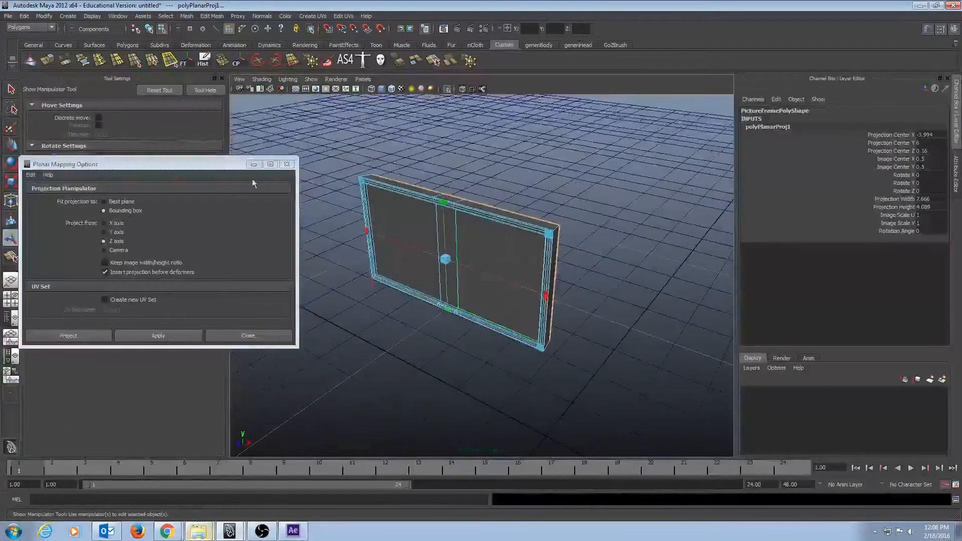
click(287, 164)
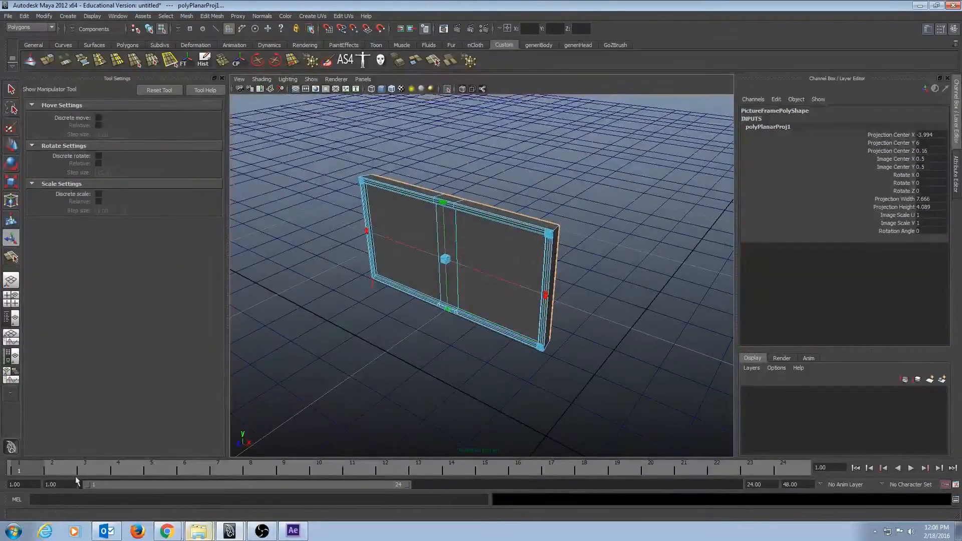
Move the picture frame's projected UVs outside the 0–1 texture square, to an image center of about 1.951, 0.53
key(space)
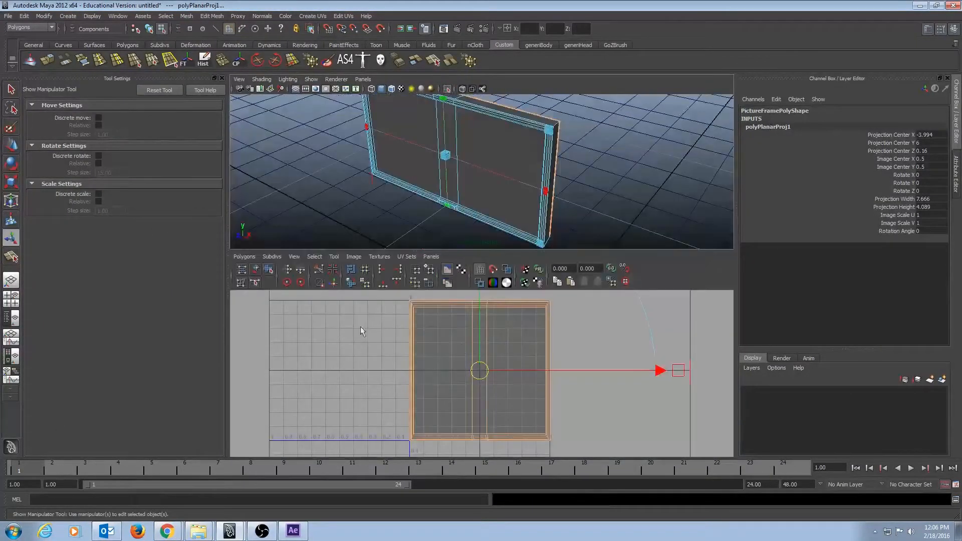
key(space)
alt+right_drag(525, 292, 329, 287)
mouse_move(463, 301)
alt+middle_down()
mouse_move(439, 290)
mouse_move(445, 299)
alt+middle_up()
alt+right_drag(336, 322, 605, 301)
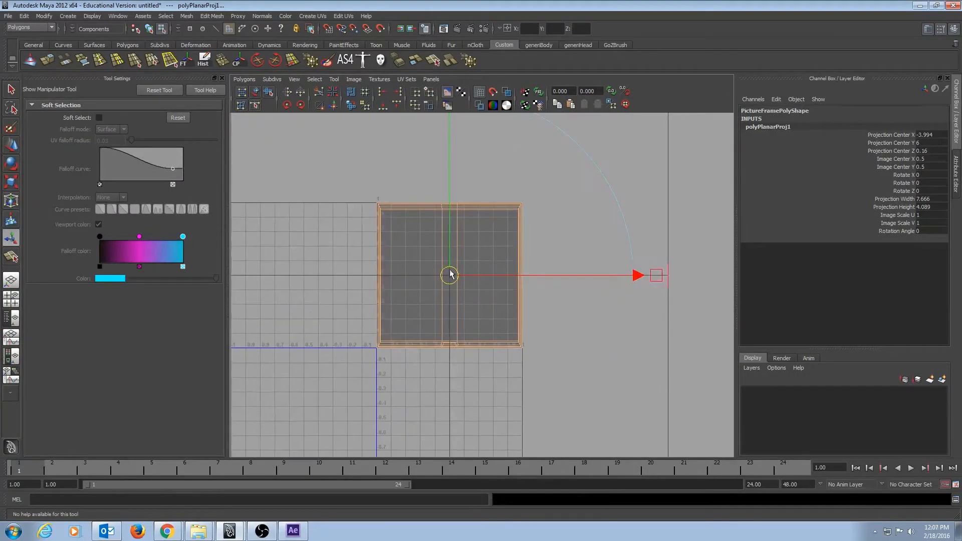
drag(449, 275, 624, 249)
alt+middle_drag(439, 183, 303, 192)
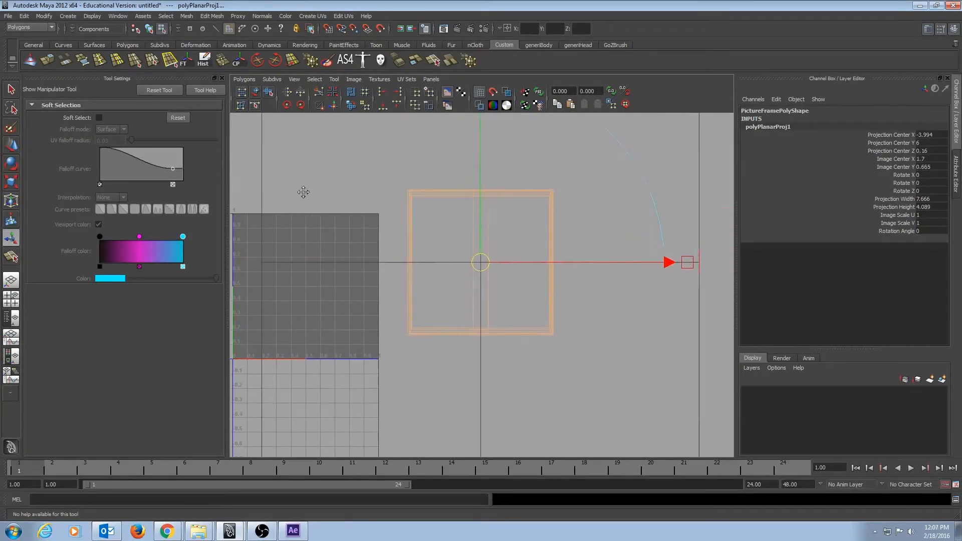
alt+right_drag(358, 198, 419, 204)
alt+right_drag(523, 248, 317, 241)
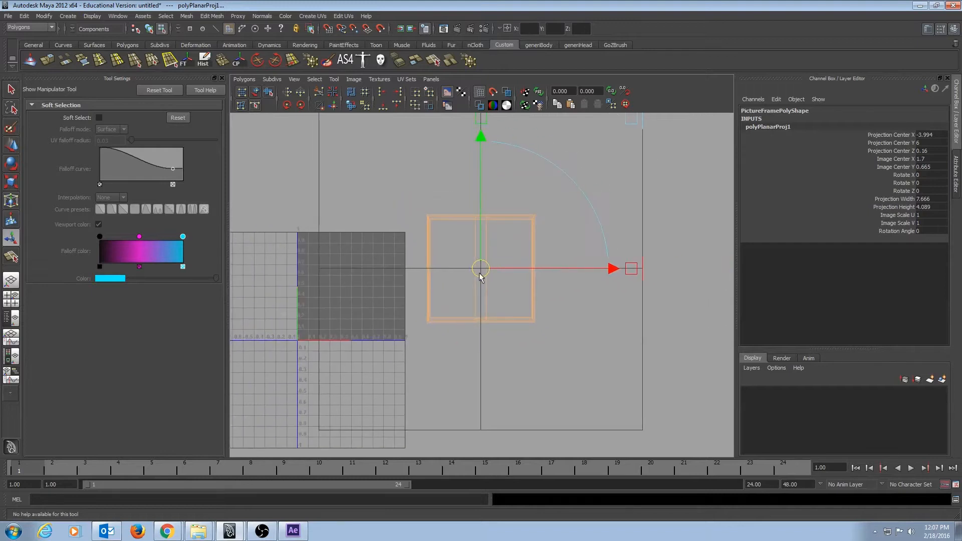
drag(479, 277, 504, 282)
key(space)
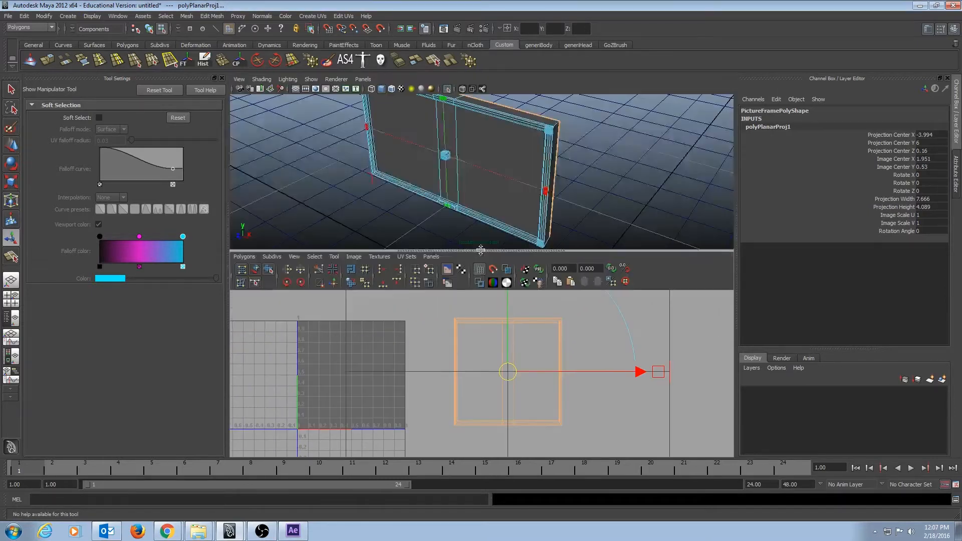
Open the Hypershade and create a new Lambert material
alt+drag(488, 206, 471, 196)
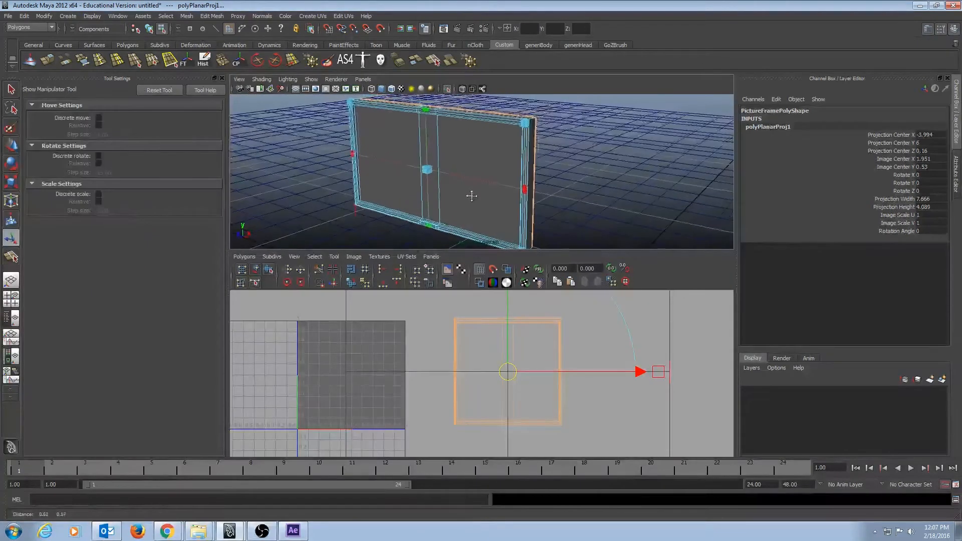
click(115, 14)
mouse_move(144, 44)
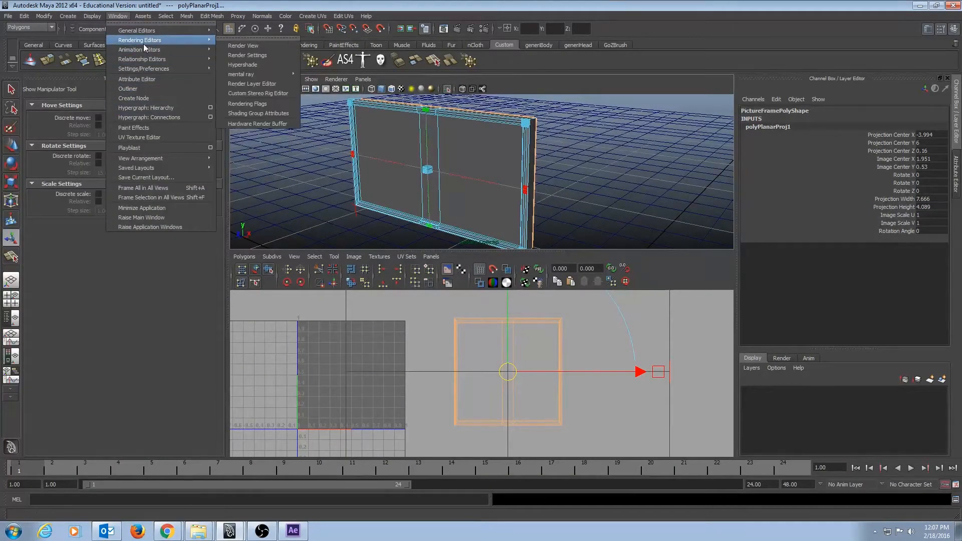
click(251, 65)
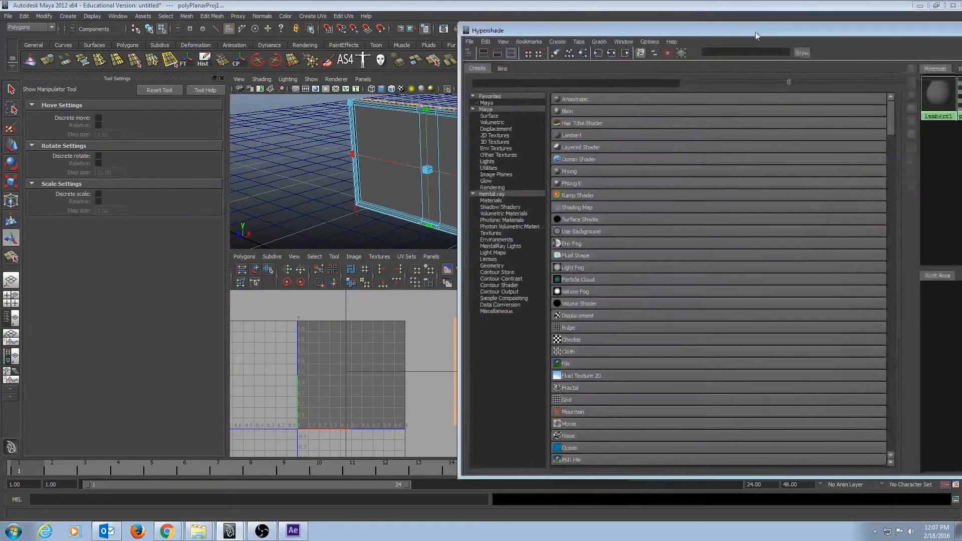
drag(755, 32, 319, 28)
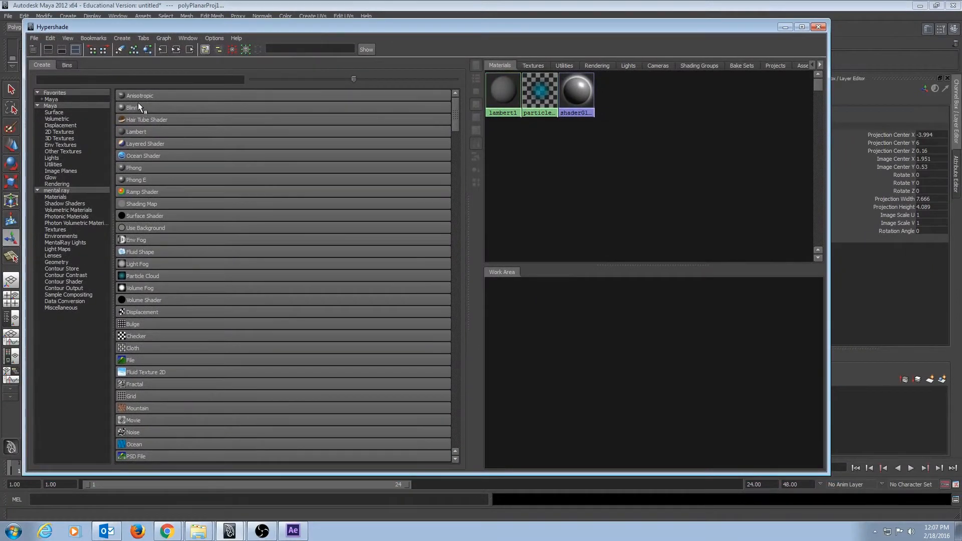
click(137, 131)
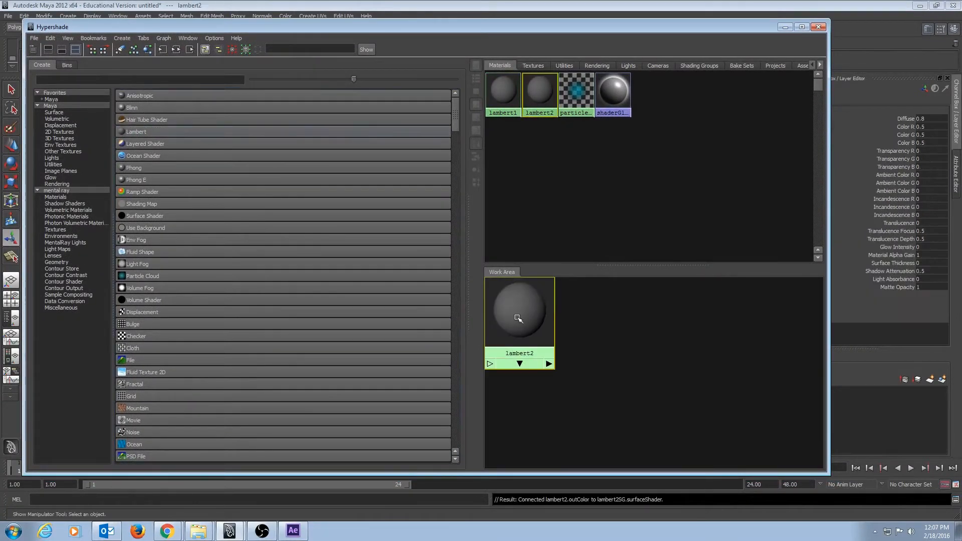
Map a Checker texture to the new Lambert material's color and assign the material to the picture frame, displayed with textures
drag(691, 28, 544, 32)
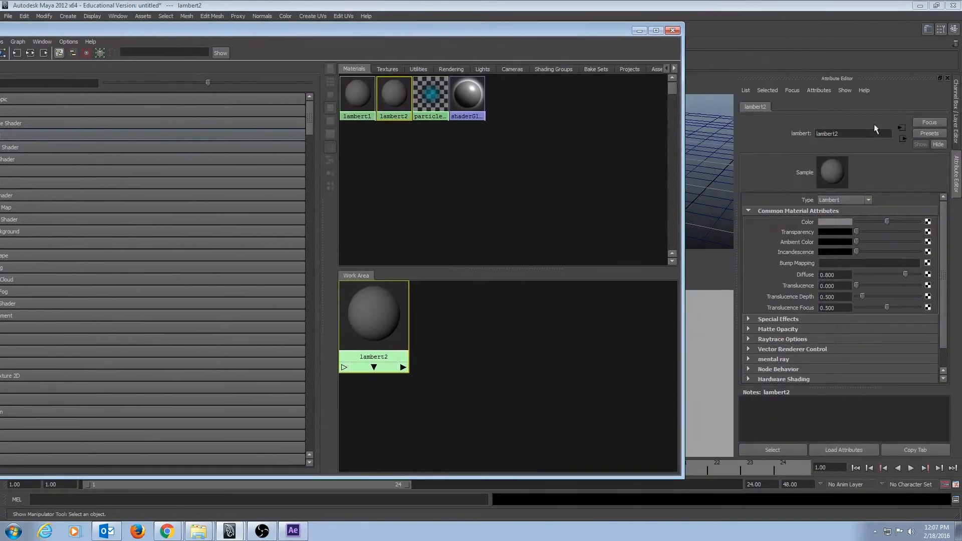
click(928, 223)
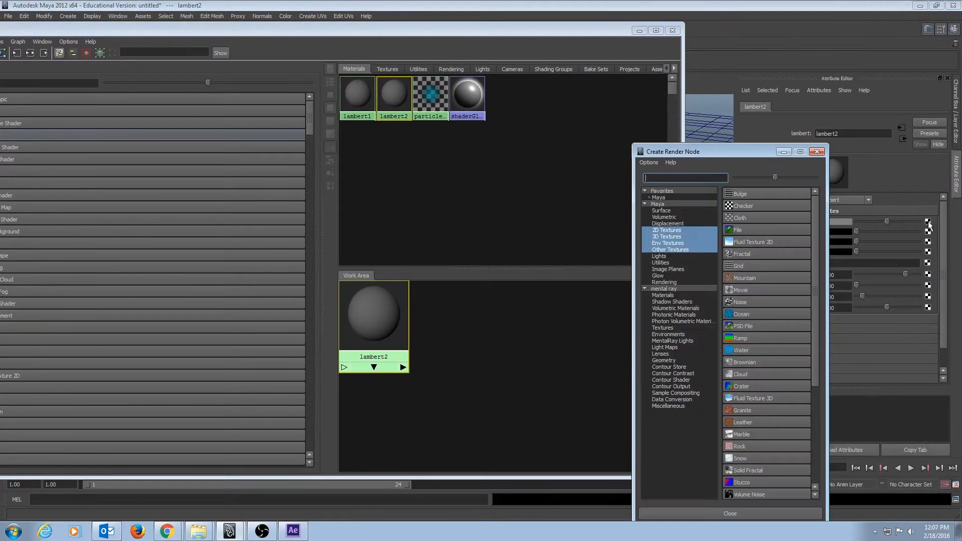
click(741, 209)
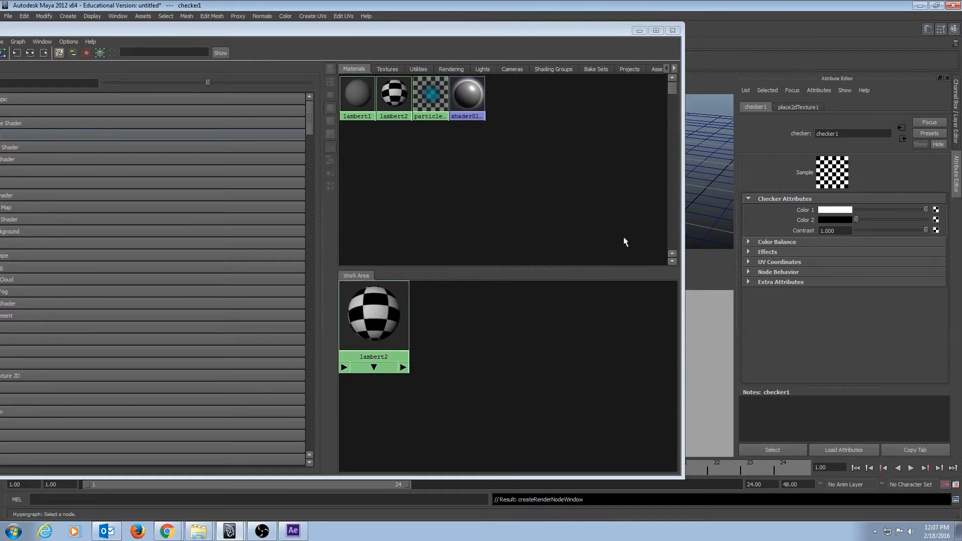
drag(490, 35, 527, 180)
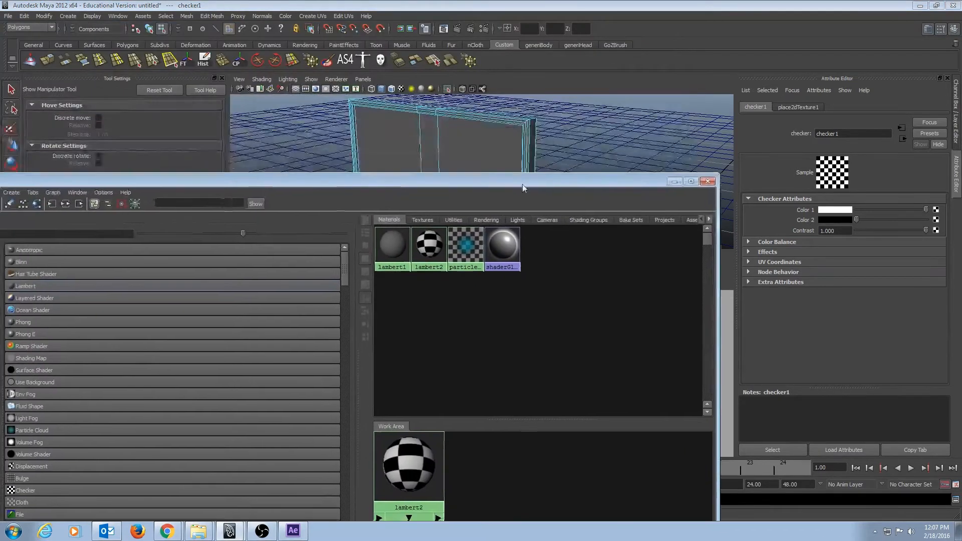
right_drag(512, 115, 519, 109)
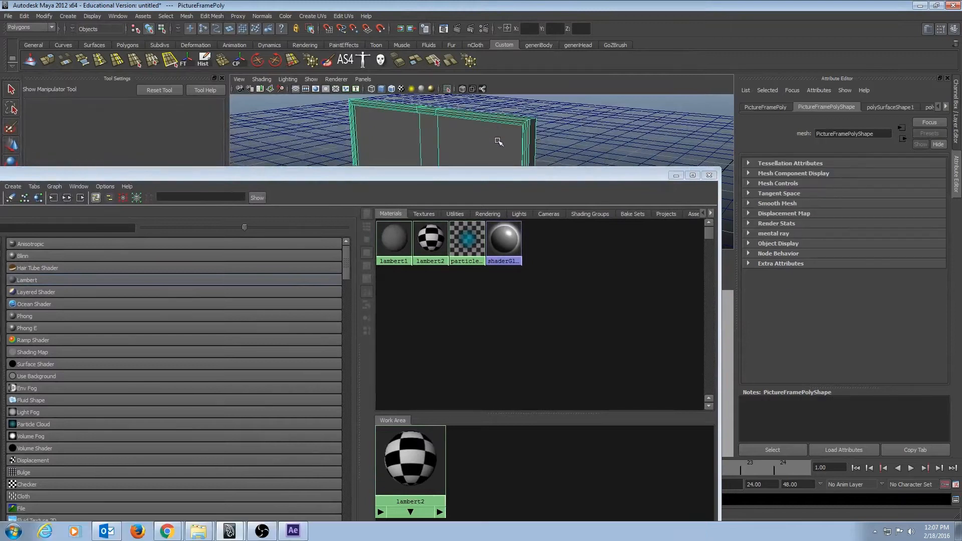
right_click(415, 445)
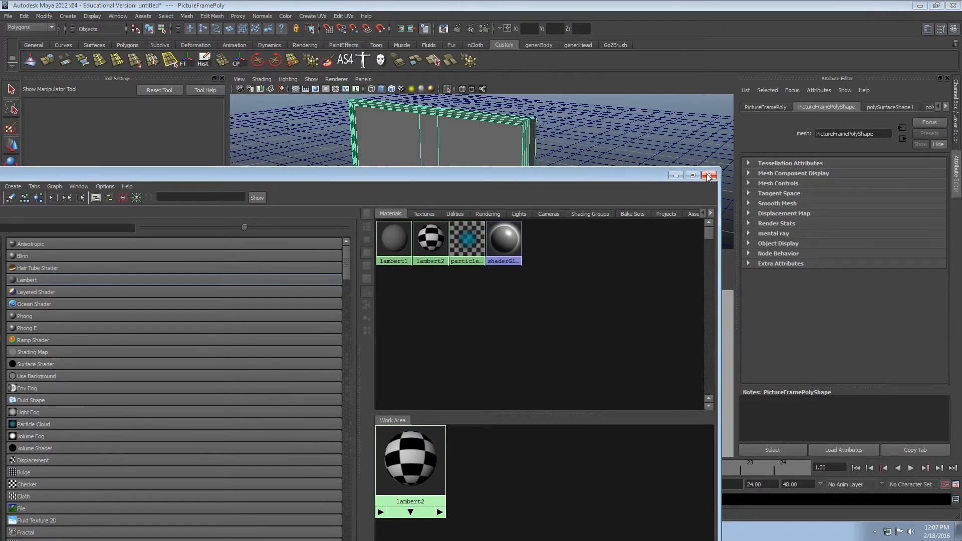
click(675, 175)
key(6)
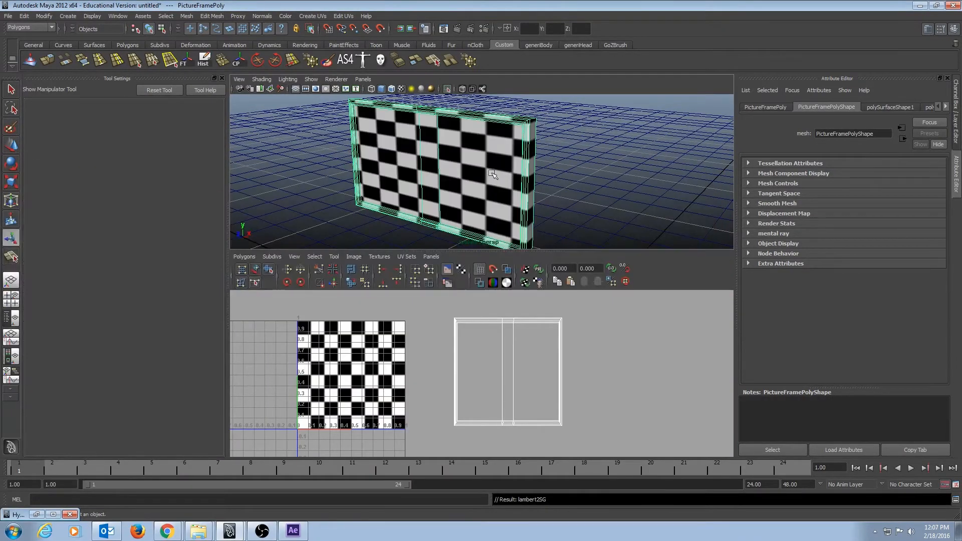
Examine how the checker pattern stretches across the front, sides and edges of the picture frame
alt+drag(511, 181, 407, 171)
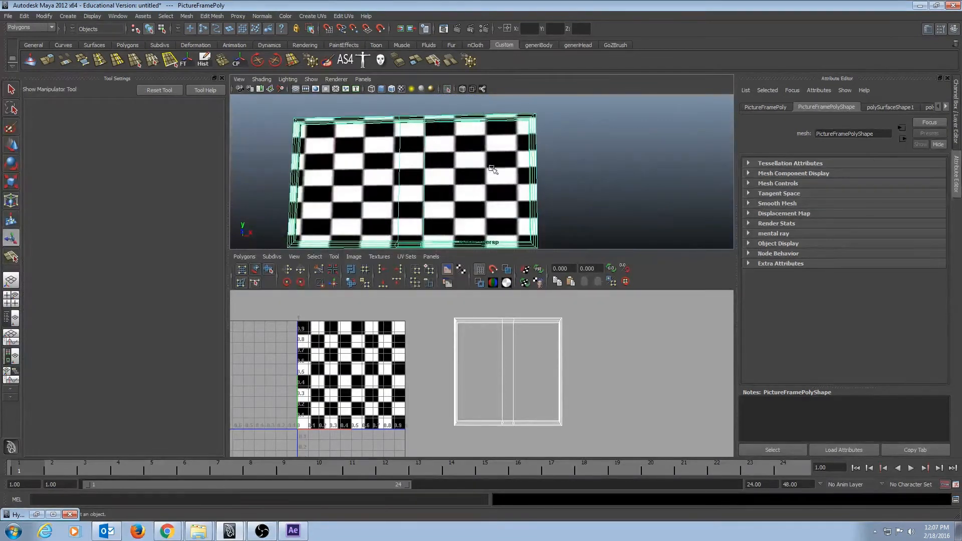
alt+drag(492, 170, 666, 157)
alt+right_drag(482, 164, 578, 167)
alt+middle_drag(577, 168, 552, 170)
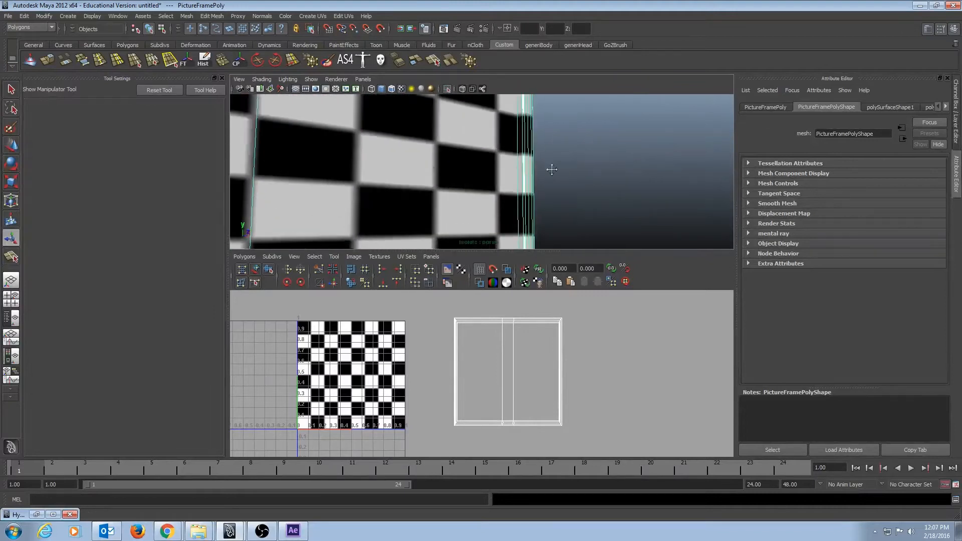
alt+drag(552, 169, 486, 186)
alt+right_drag(504, 179, 411, 174)
alt+middle_drag(411, 174, 428, 214)
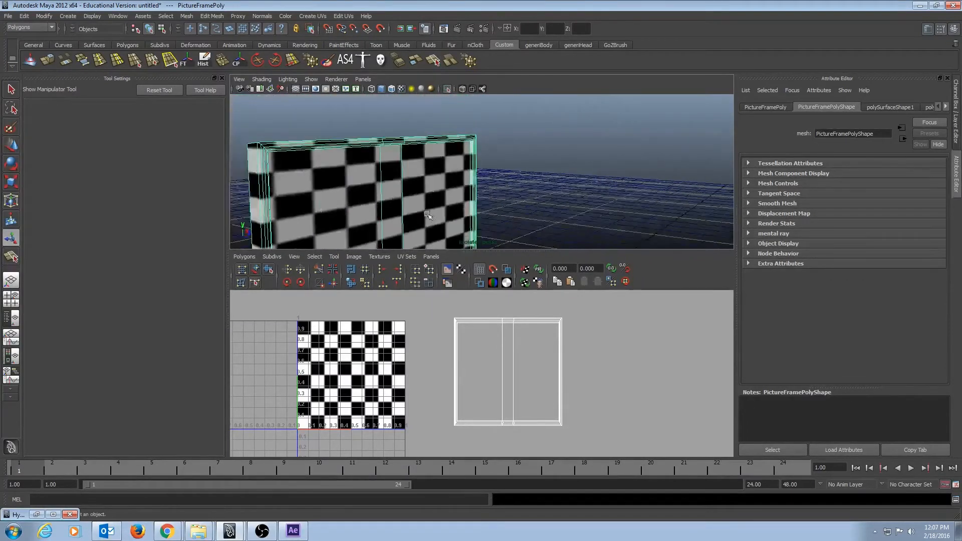
alt+drag(427, 214, 430, 175)
alt+middle_drag(429, 176, 405, 204)
alt+drag(406, 204, 441, 201)
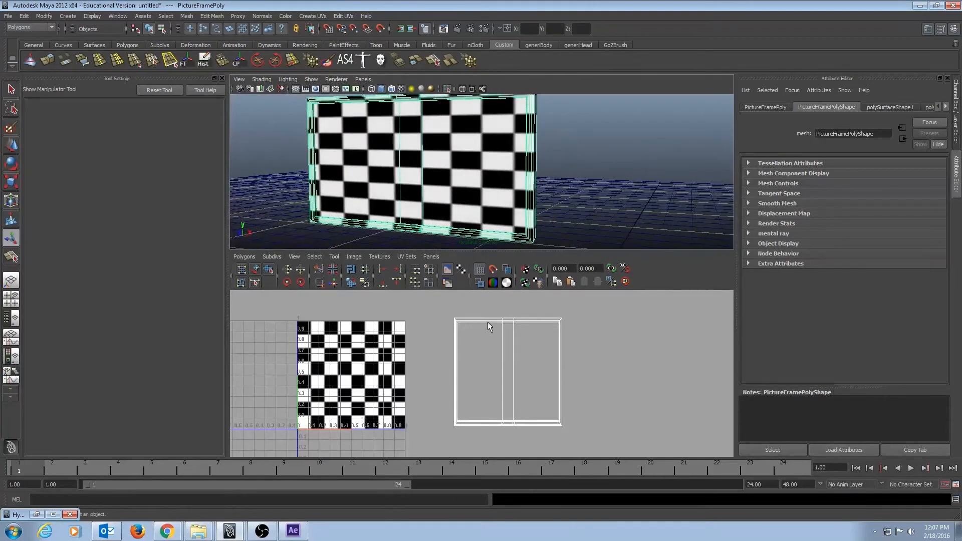
Try to unfold all of the picture frame's UVs at once and undo the unfold
key(F8)
drag(623, 462, 623, 461)
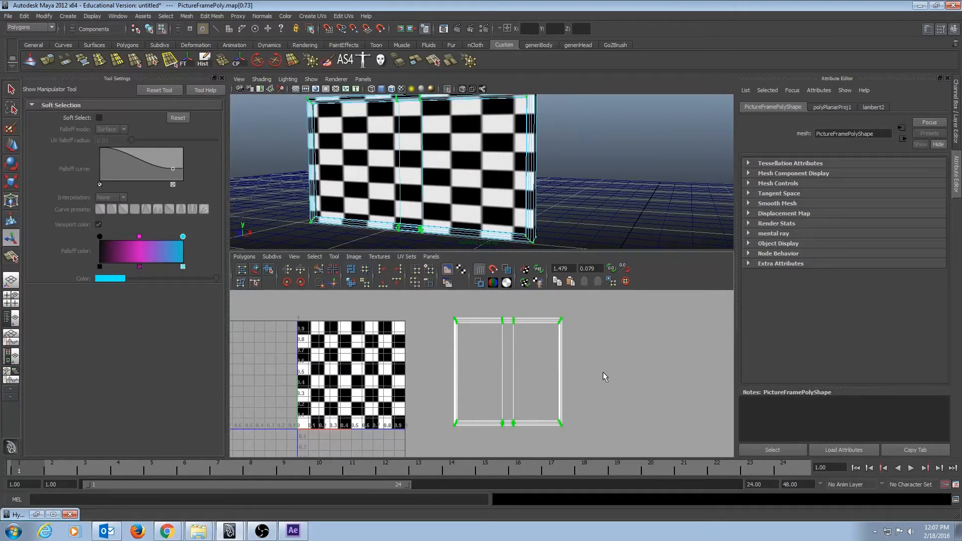
click(352, 284)
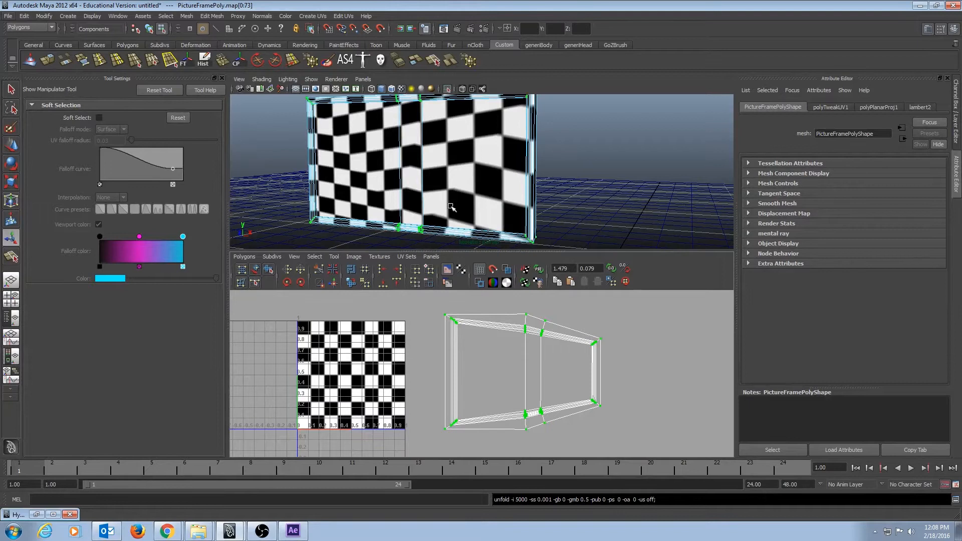
key(ctrl+z)
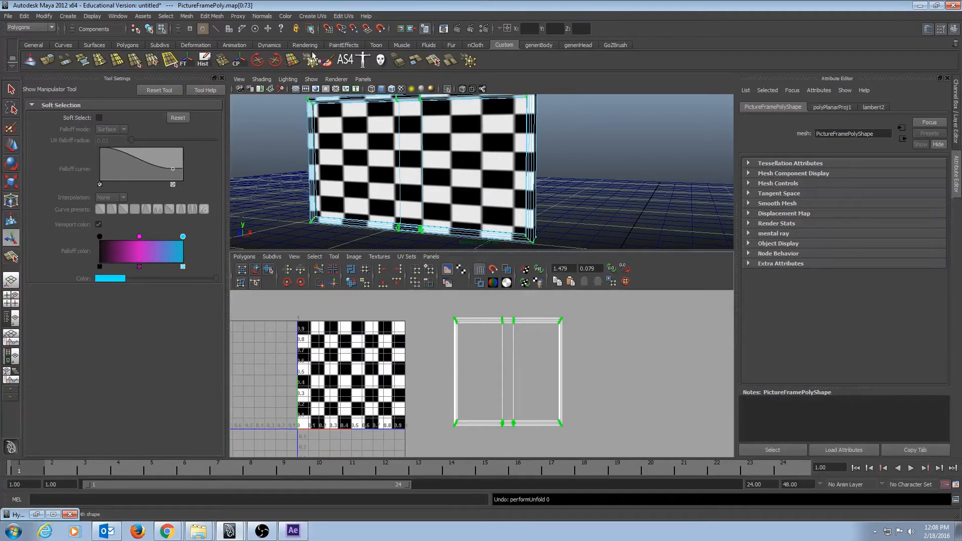
Turn off the texture display on the picture frame and enlarge the perspective view to fill the workspace
alt+drag(358, 129, 377, 158)
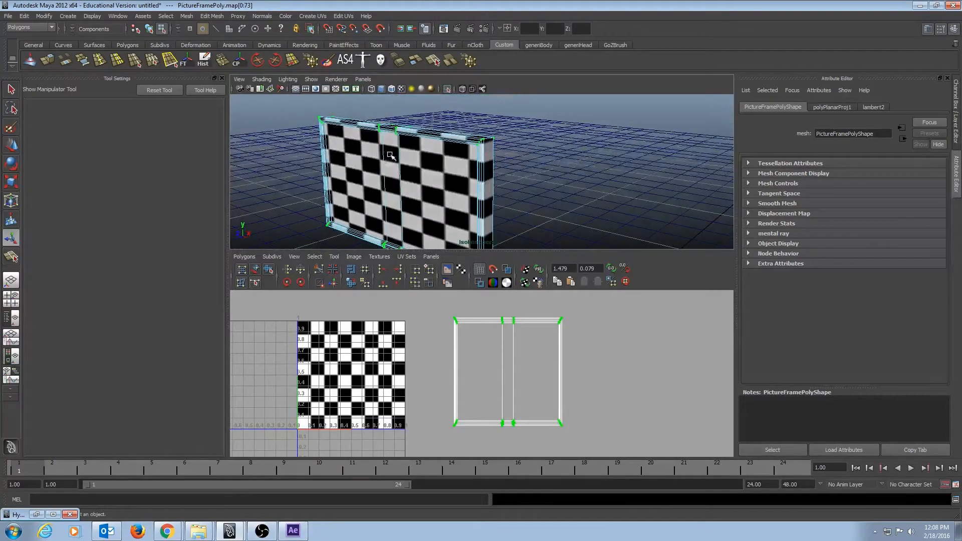
key(5)
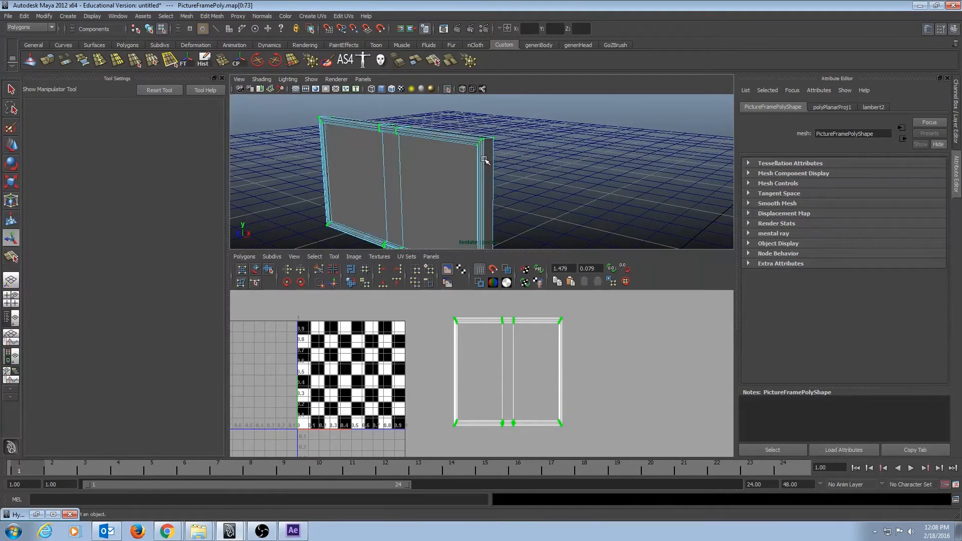
mouse_move(482, 164)
alt+mouse_down()
mouse_move(425, 175)
mouse_move(465, 168)
alt+mouse_up()
alt+middle_drag(465, 168, 396, 219)
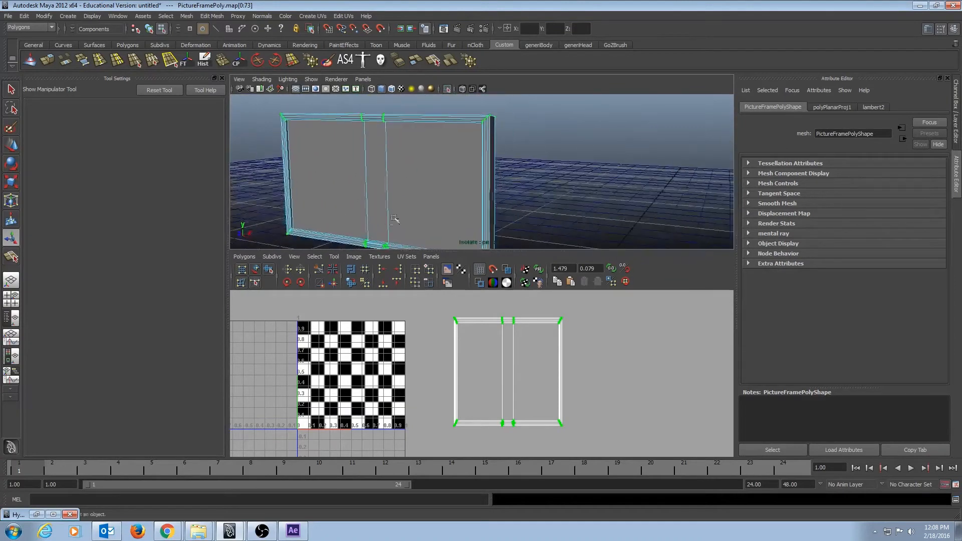
alt+drag(395, 219, 423, 192)
key(space)
alt+middle_drag(376, 219, 417, 180)
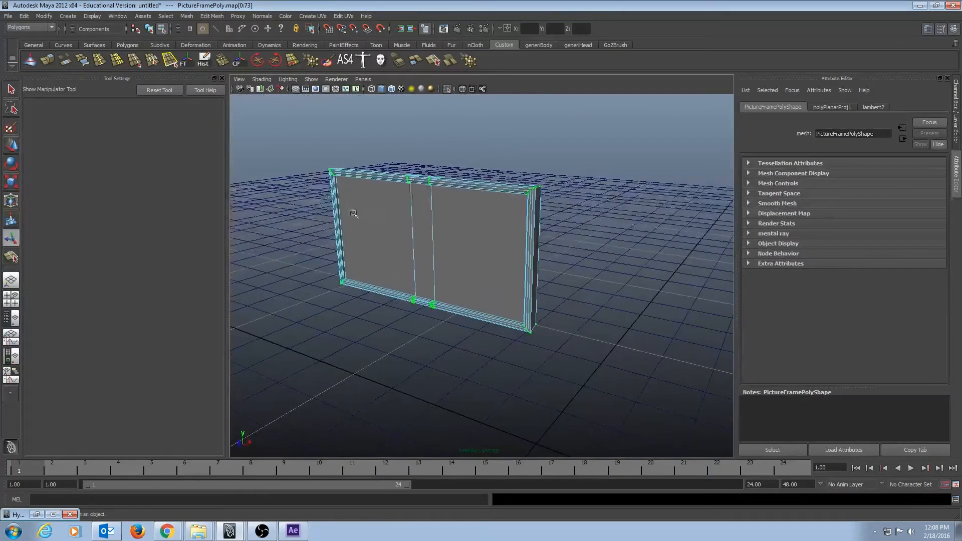
Cut the UVs along the diagonal corner edges at the picture frame's upper-right corner
alt+right_drag(355, 213, 504, 211)
alt+drag(503, 210, 447, 227)
alt+right_drag(446, 228, 477, 200)
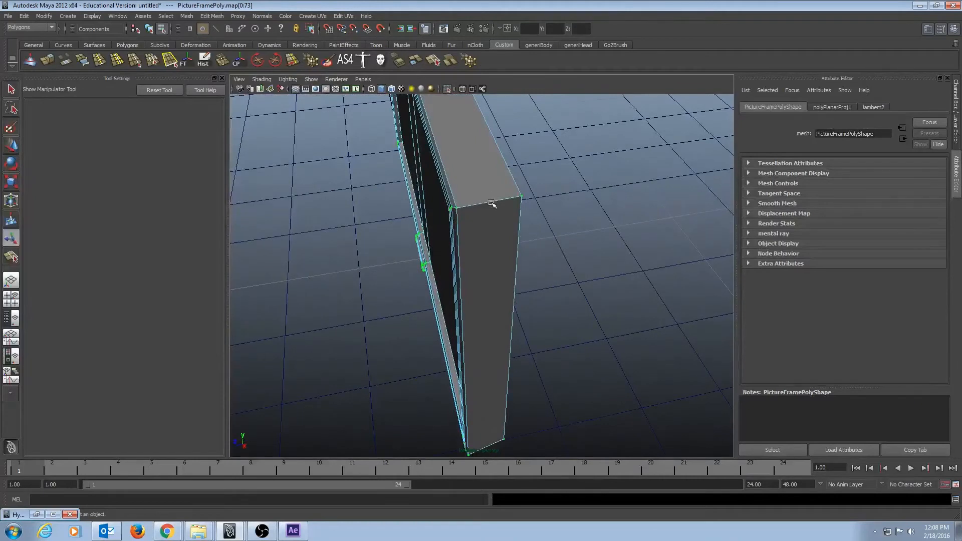
alt+drag(489, 203, 517, 242)
scroll(487, 289, up, 2)
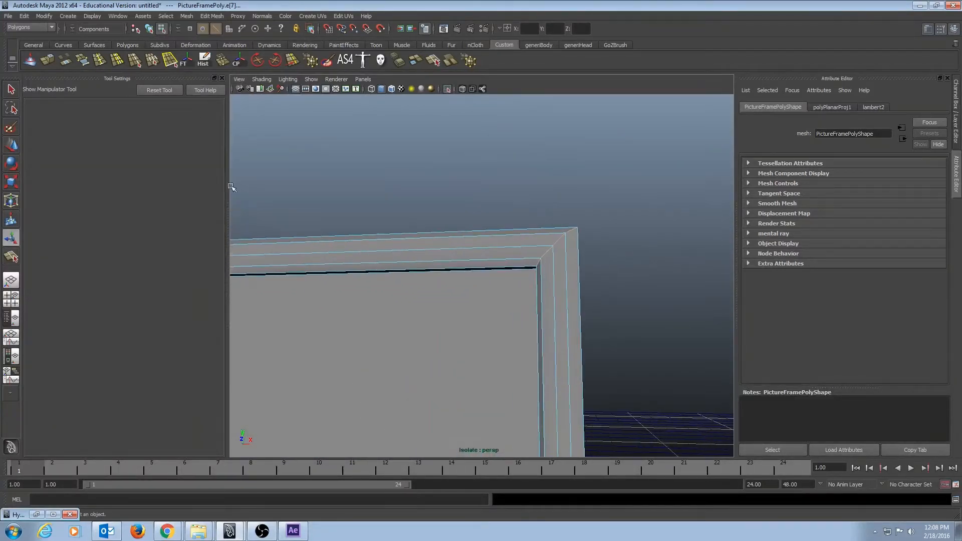
key(space)
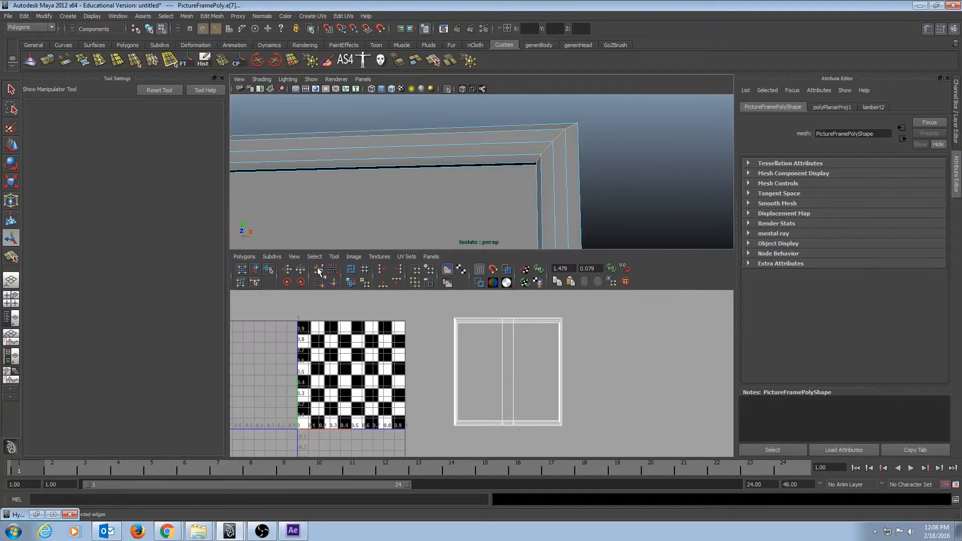
click(319, 270)
Cut the UVs along the diagonal corner edges at the picture frame's upper-left corner
alt+drag(418, 193, 355, 124)
click(296, 119)
key(f)
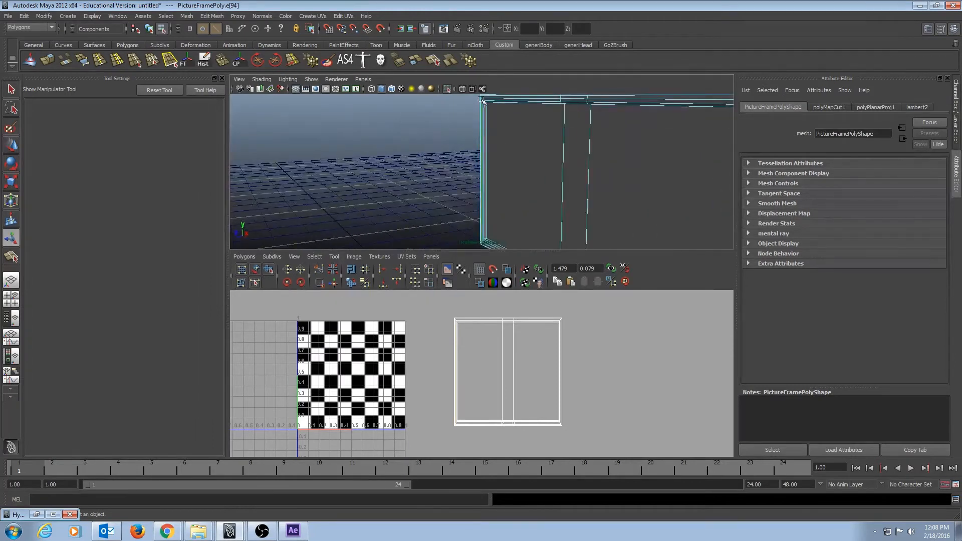
alt+drag(491, 119, 480, 156)
alt+drag(509, 159, 438, 152)
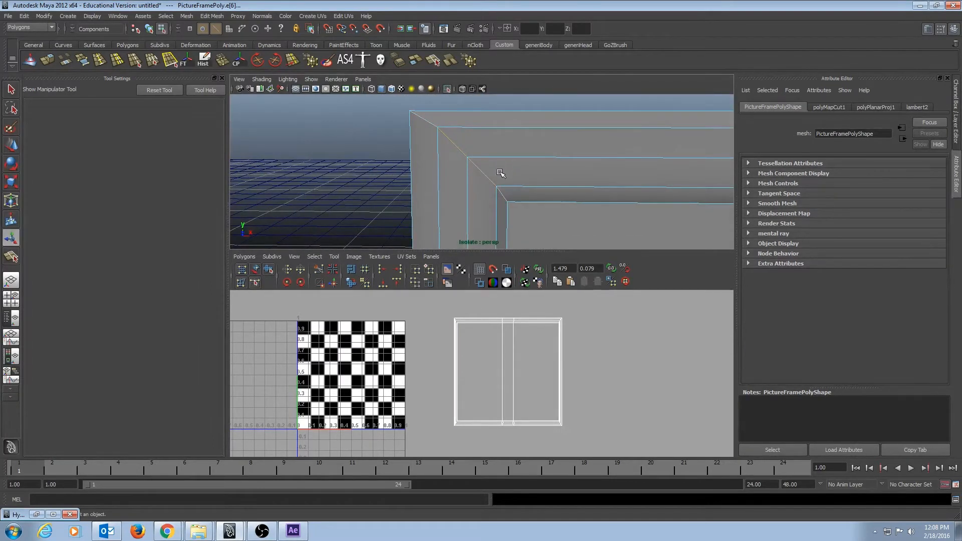
alt+drag(501, 173, 535, 149)
click(318, 269)
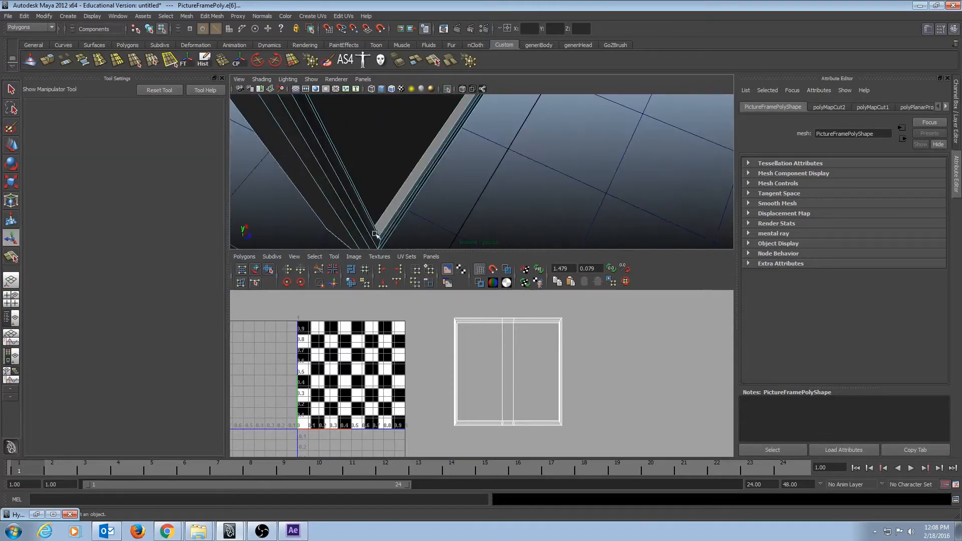
Cut the UVs along the diagonal edges at the picture frame's lower-left and lower-right corners
alt+drag(381, 243, 546, 164)
alt+drag(489, 169, 612, 154)
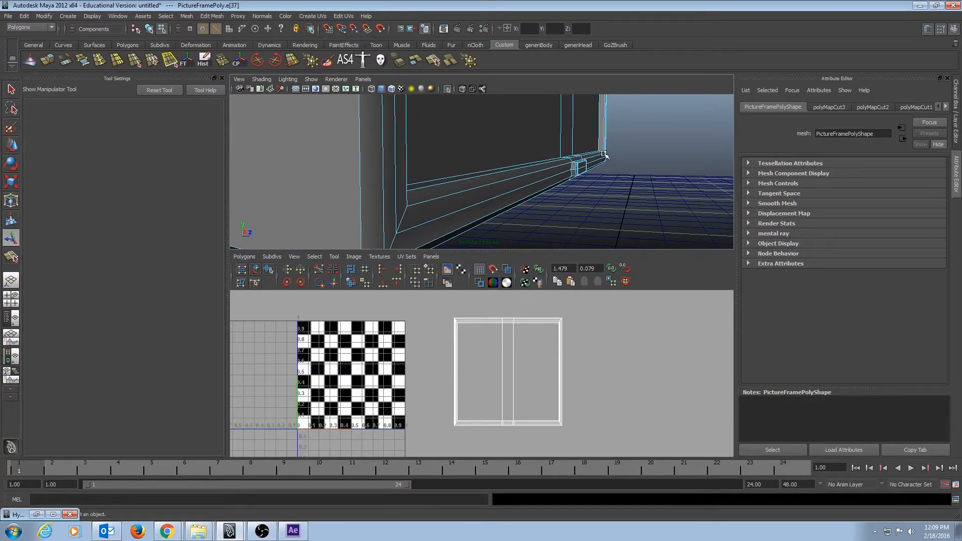
click(604, 154)
alt+drag(645, 178, 534, 213)
click(320, 270)
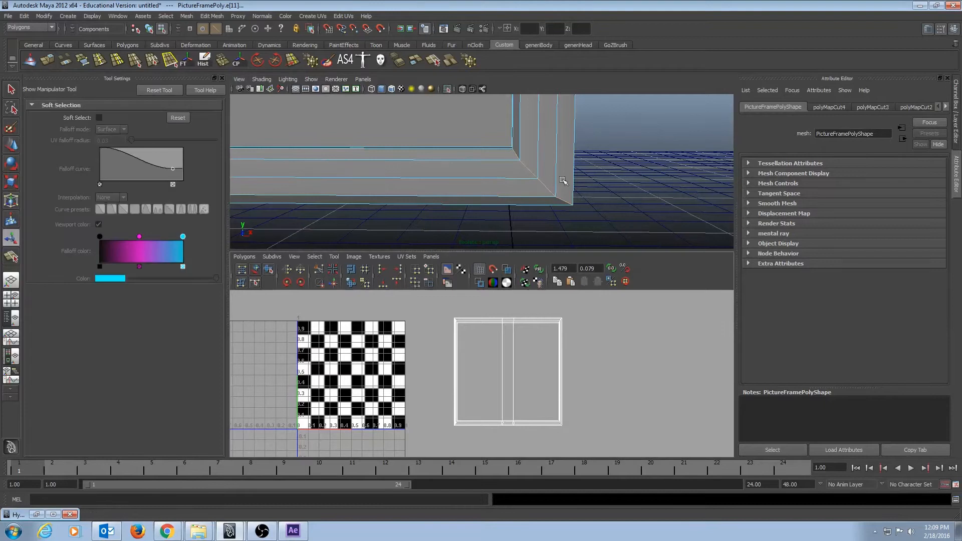
Cut the UVs along edges of the small raised block at the middle of the frame's bottom rail
alt+right_drag(562, 180, 294, 168)
alt+middle_drag(294, 168, 513, 219)
alt+drag(514, 219, 464, 201)
alt+middle_drag(464, 201, 516, 208)
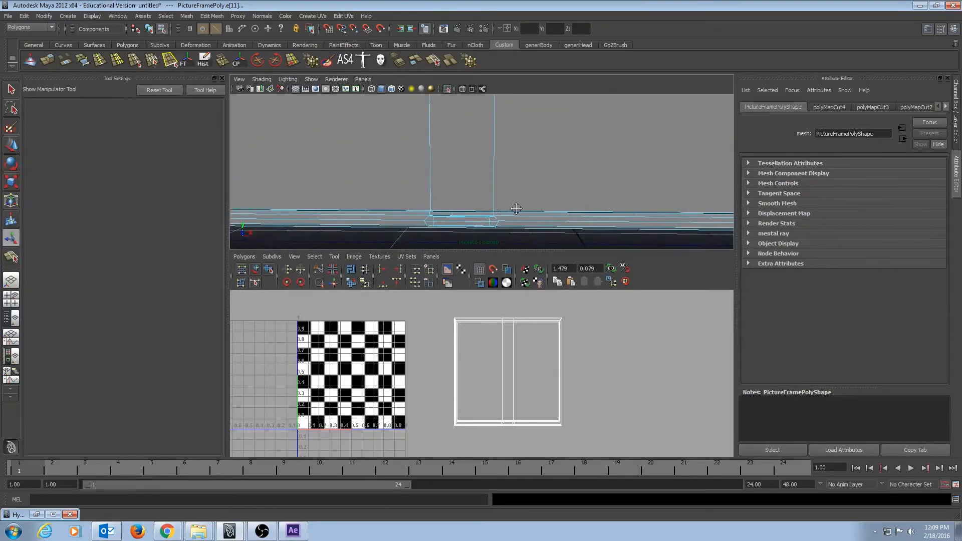
alt+right_drag(581, 186, 441, 150)
mouse_move(548, 134)
alt+middle_down()
mouse_move(551, 205)
mouse_move(559, 123)
alt+middle_up()
alt+drag(530, 171, 508, 176)
alt+right_drag(508, 176, 574, 207)
alt+drag(574, 208, 465, 163)
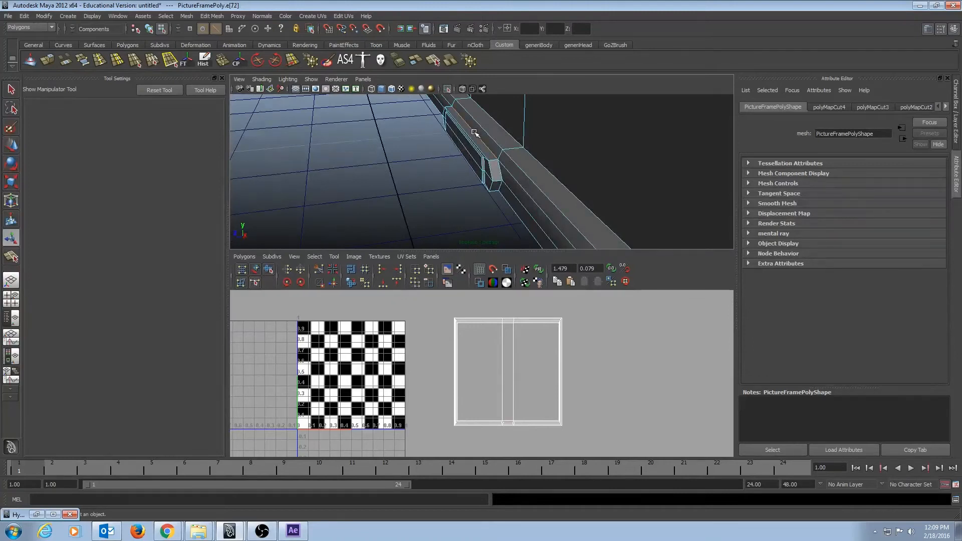
alt+drag(496, 162, 516, 149)
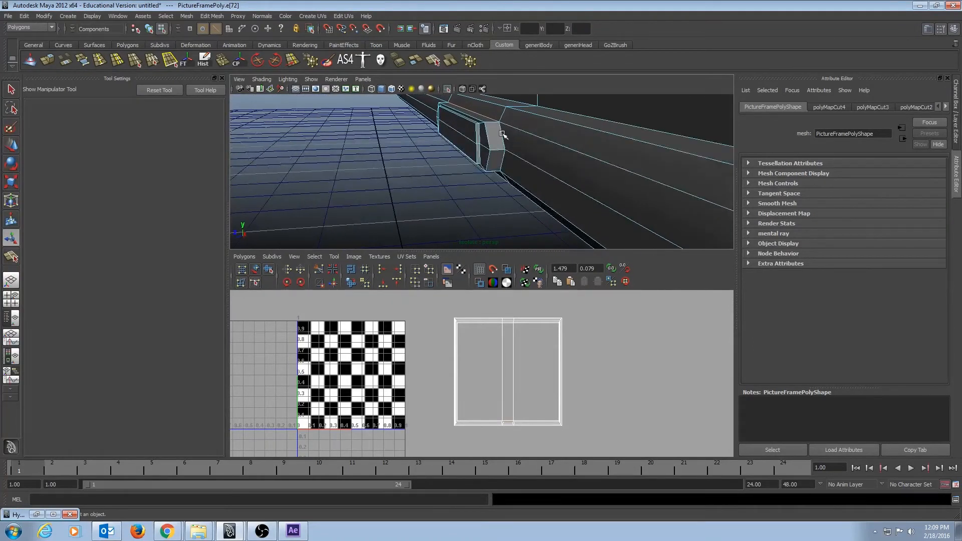
alt+drag(460, 165, 503, 113)
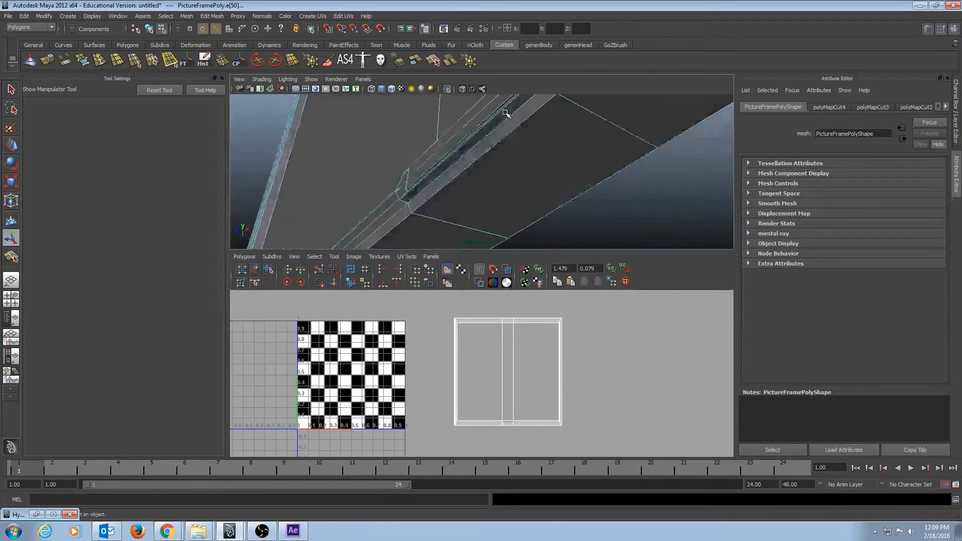
alt+drag(432, 163, 524, 195)
alt+drag(464, 173, 489, 168)
click(319, 269)
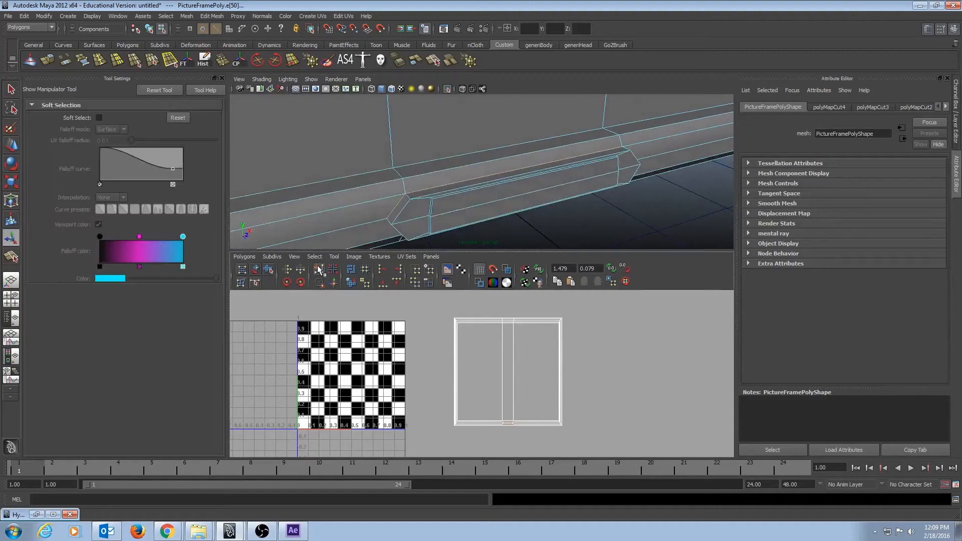
Select the picture frame's entire main UV shell and unfold it
alt+drag(461, 216, 464, 193)
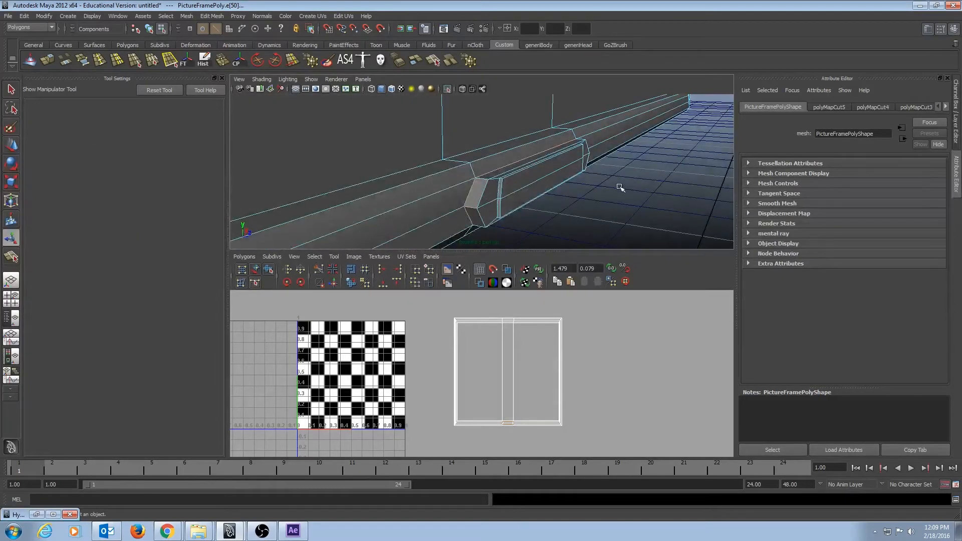
alt+drag(619, 188, 494, 165)
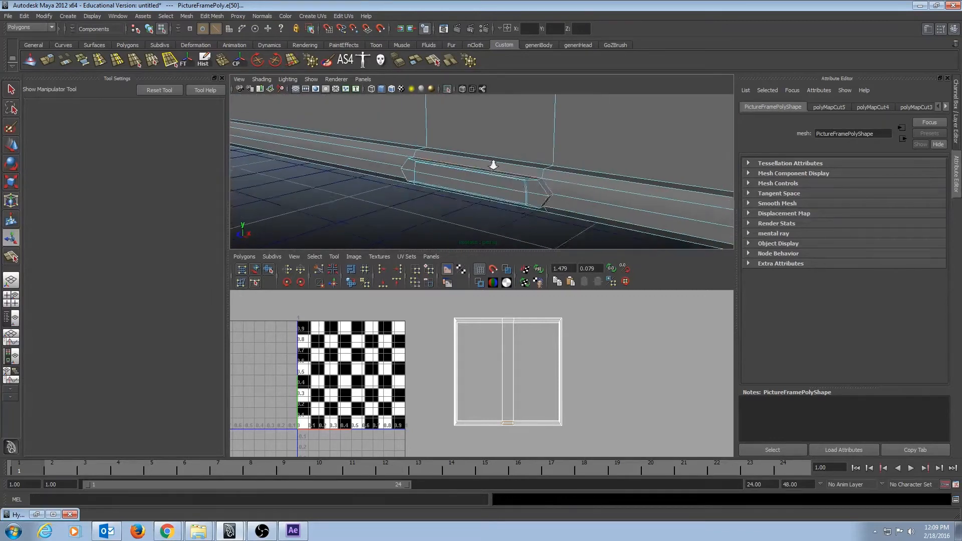
scroll(493, 164, down, 2)
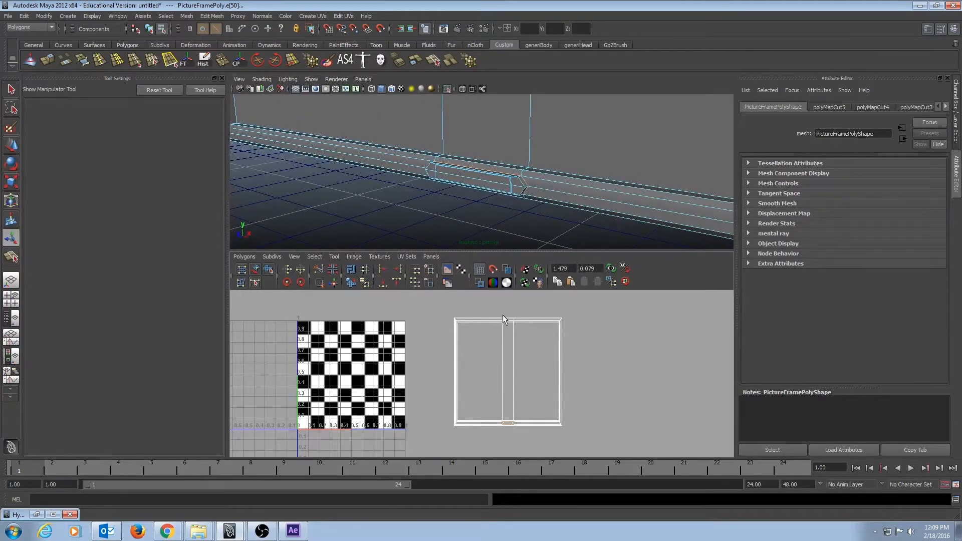
key(F12)
drag(559, 312, 570, 320)
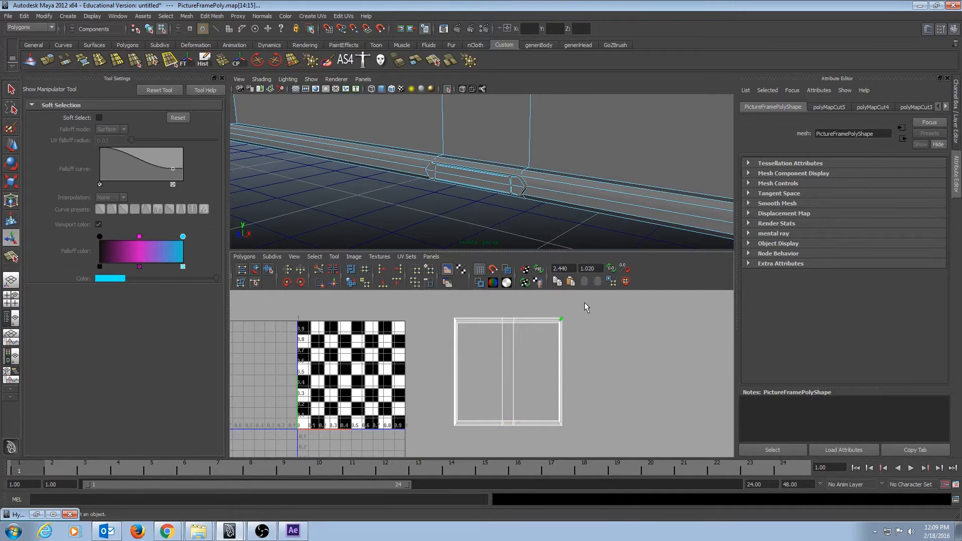
ctrl+right_drag(584, 302, 538, 328)
alt+middle_drag(539, 329, 544, 321)
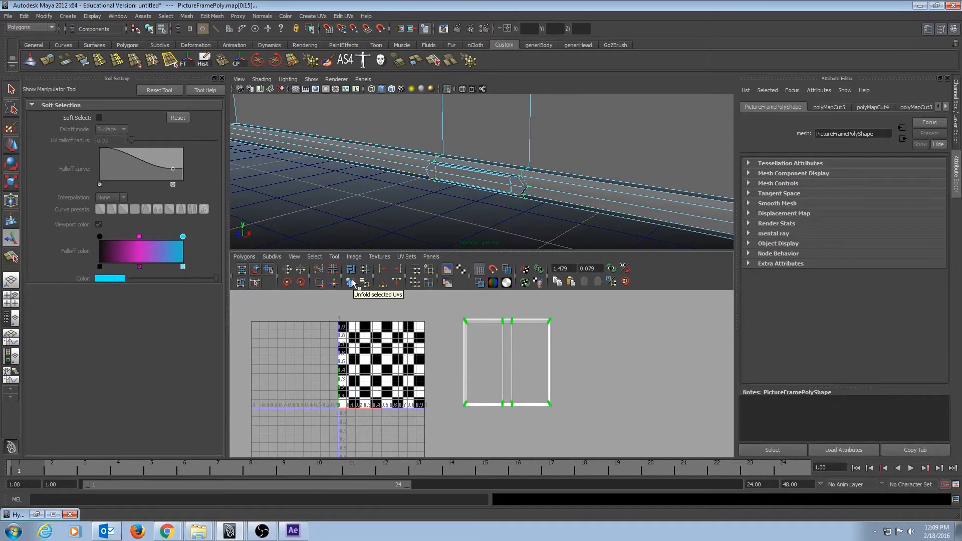
click(352, 279)
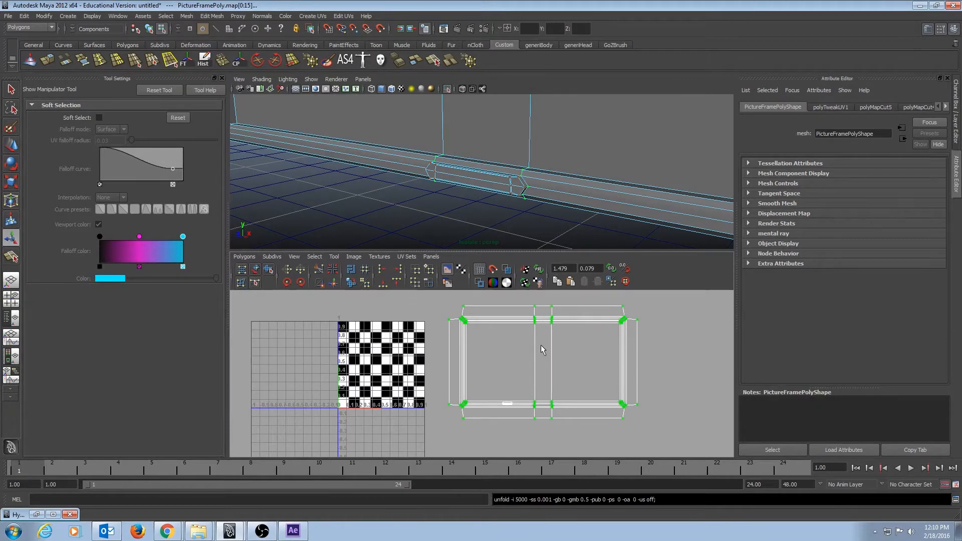
Move the small raised block's UV shell out of the frame's shell into the empty area just below and left of it
alt+middle_drag(629, 359, 621, 362)
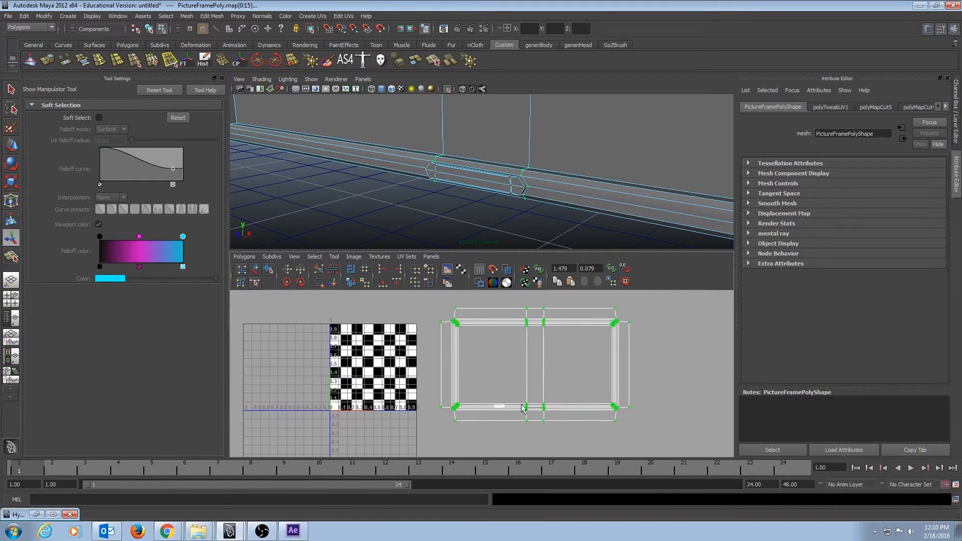
click(505, 409)
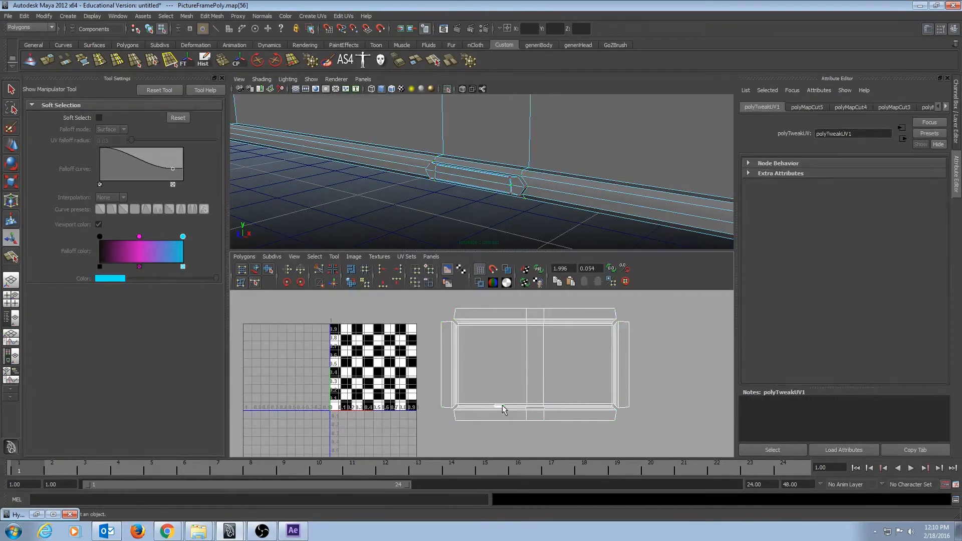
key(w)
drag(500, 406, 432, 425)
click(437, 413)
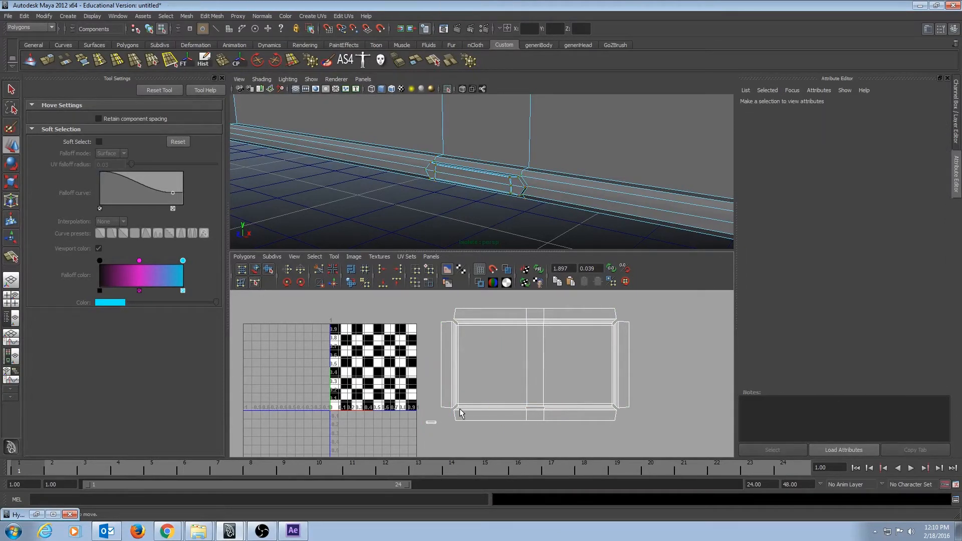
click(460, 412)
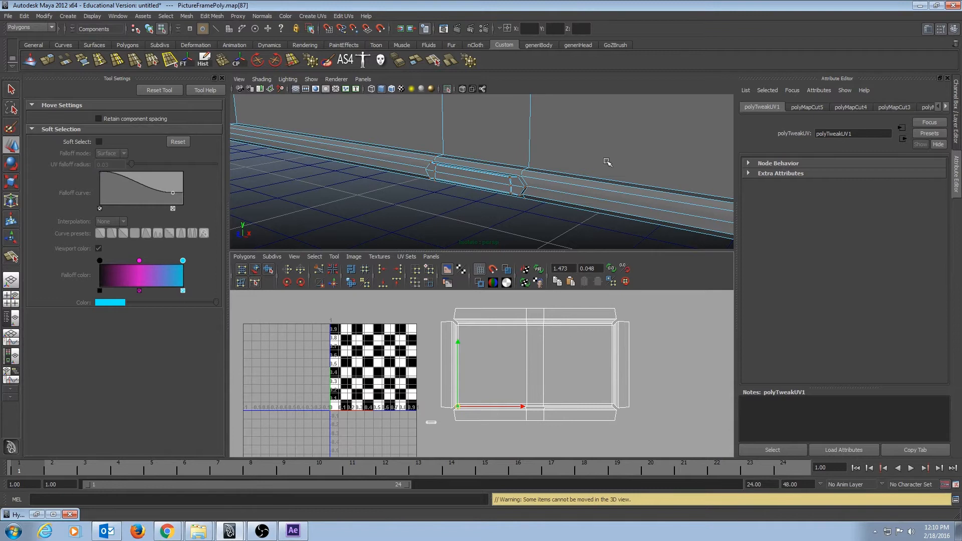
Display the checker texture on the model and examine how evenly the squares cover the picture frame
alt+right_drag(605, 160, 546, 165)
alt+middle_drag(546, 164, 523, 226)
alt+drag(514, 193, 543, 262)
key(space)
key(6)
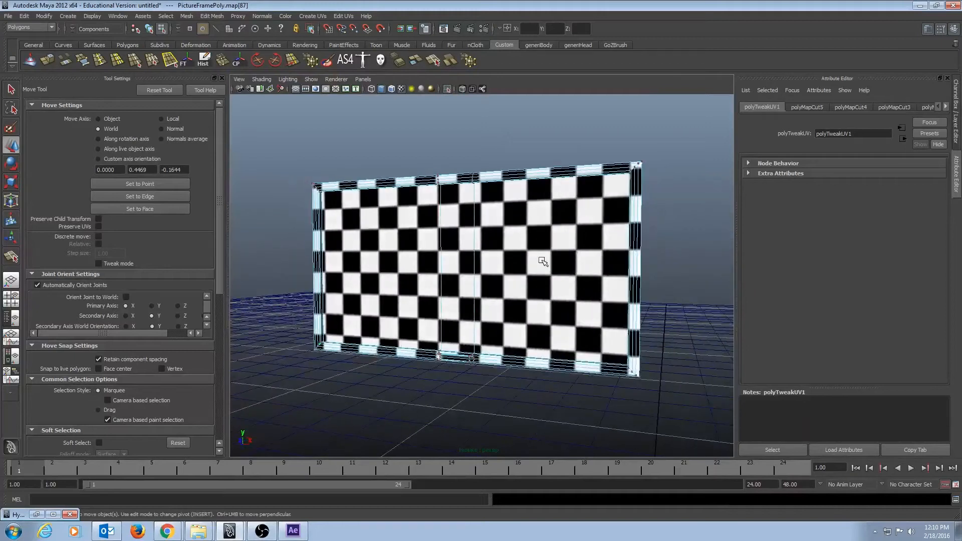
key(space)
key(space)
key(space)
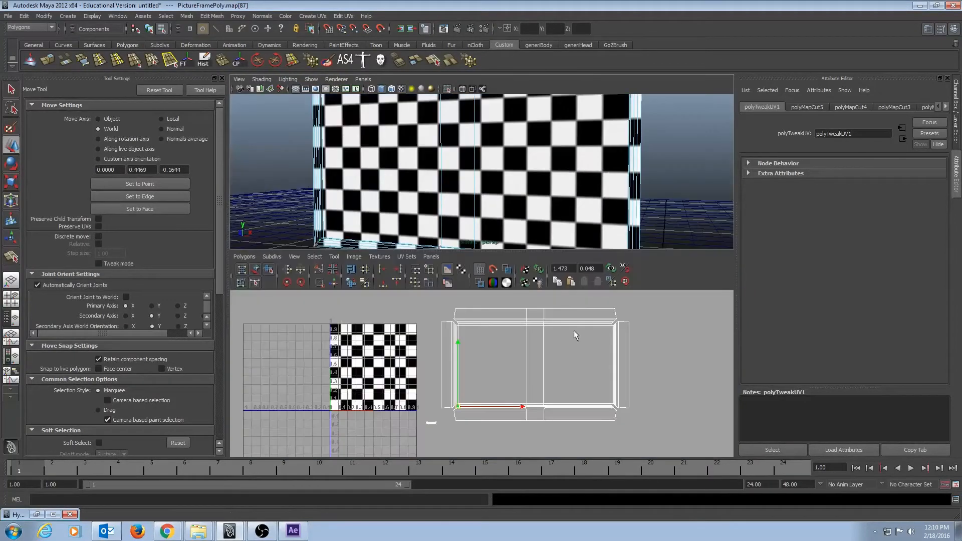
key(space)
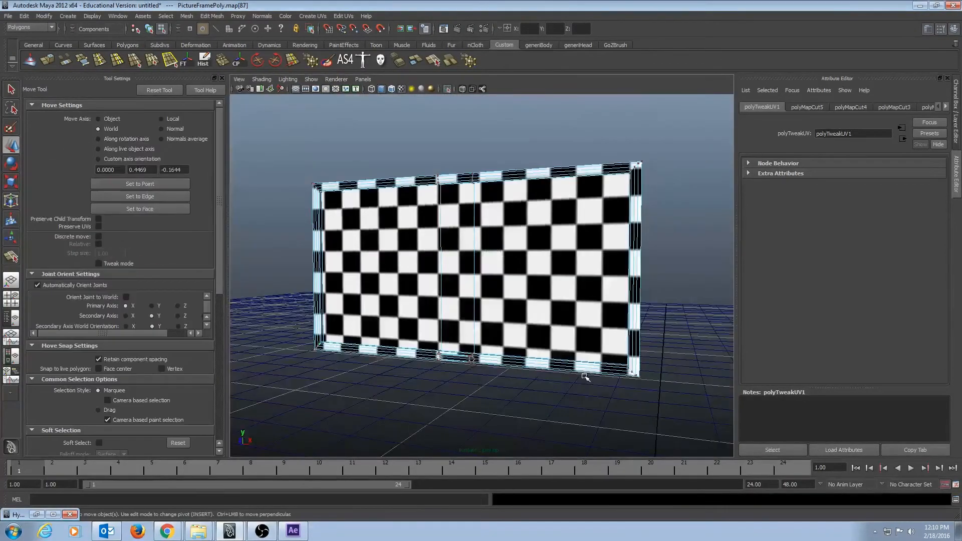
click(567, 322)
key(space)
key(space)
scroll(584, 340, down, 5)
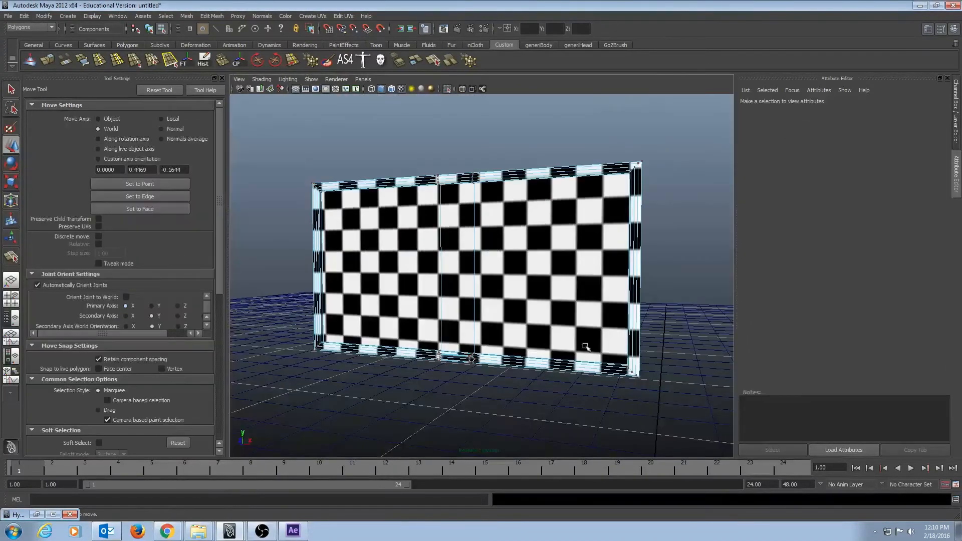
key(space)
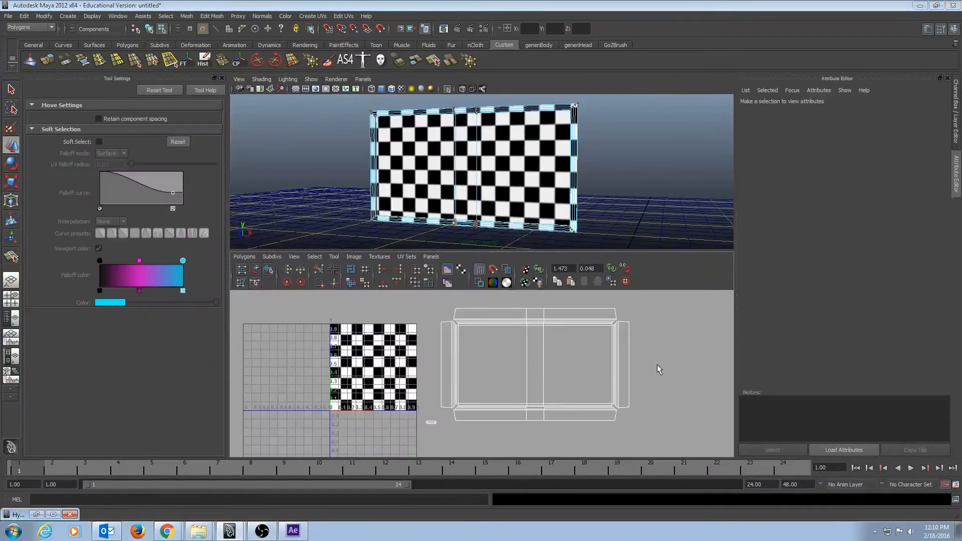
key(space)
key(space)
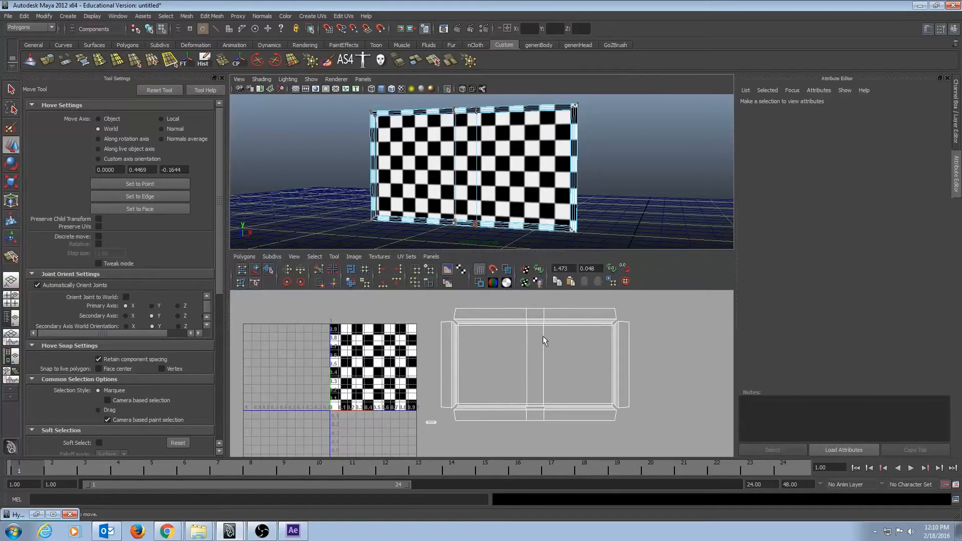
scroll(492, 339, down, 3)
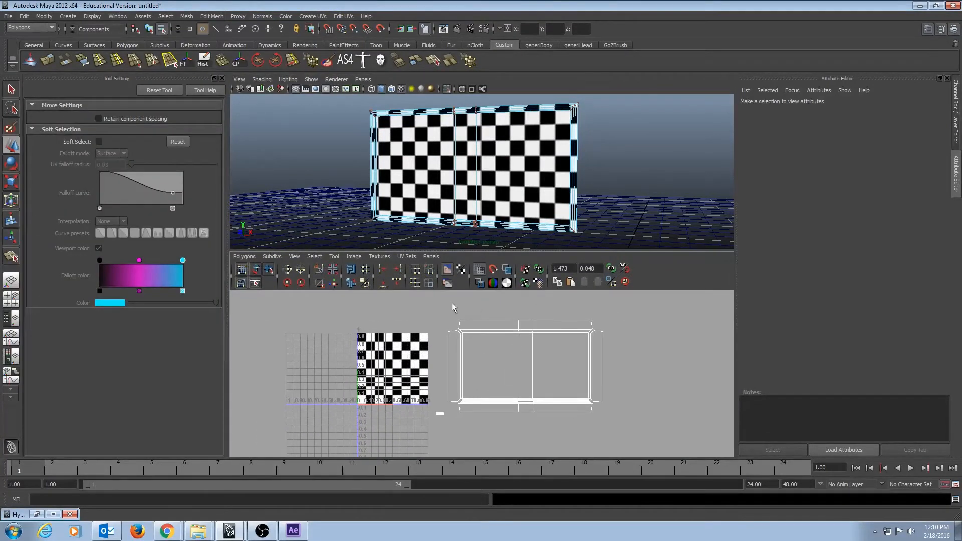
key(space)
key(space)
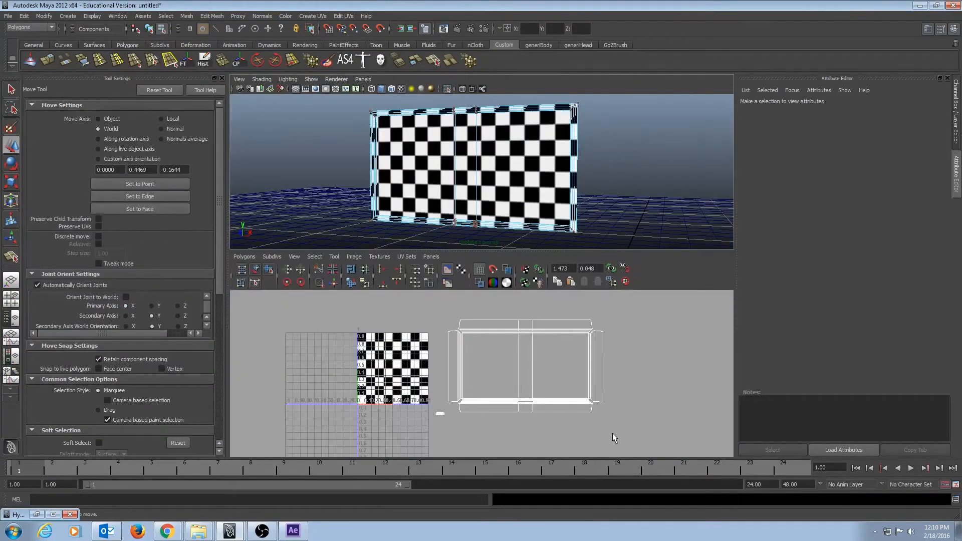
click(643, 451)
Try scaling the picture frame's whole main UV shell up far beyond the texture square for much smaller checkers
alt+right_drag(635, 395, 503, 366)
mouse_move(570, 402)
alt+middle_down()
mouse_move(559, 368)
mouse_move(573, 385)
alt+middle_up()
click(473, 329)
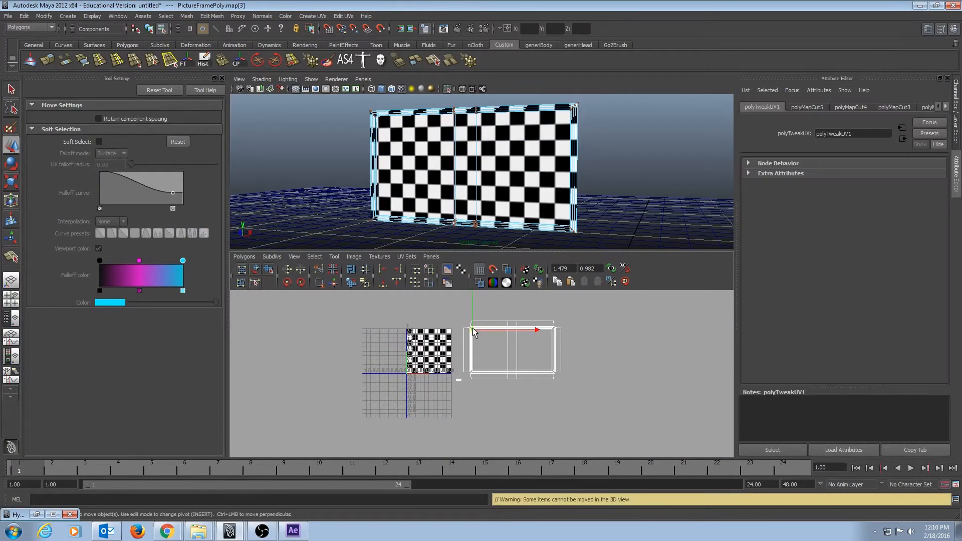
ctrl+right_drag(474, 327, 496, 318)
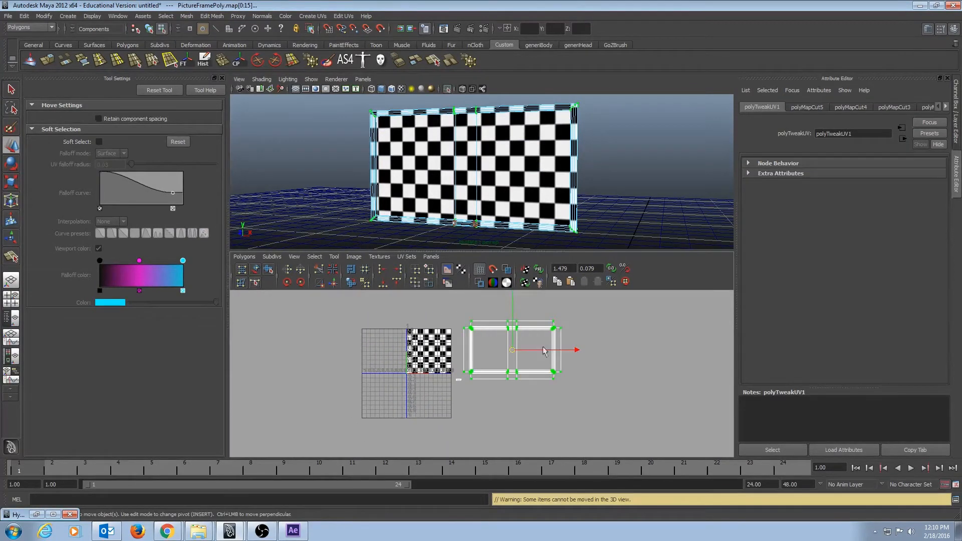
key(r)
drag(513, 350, 576, 350)
key(ctrl+z)
drag(513, 350, 921, 282)
key(ctrl+z)
key(ctrl+z)
click(513, 350)
Examine the denser checker pattern on the frame from several angles, and undo the UV shell's enlargement
alt+middle_drag(633, 202, 627, 227)
alt+right_drag(516, 163, 617, 181)
alt+drag(616, 180, 501, 190)
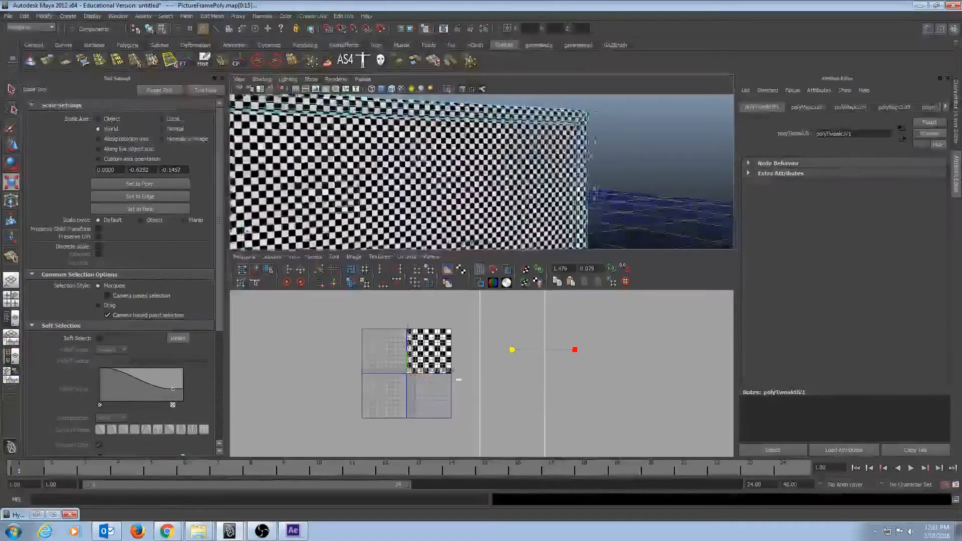
alt+drag(425, 160, 522, 172)
alt+right_drag(521, 172, 284, 167)
alt+drag(411, 170, 434, 176)
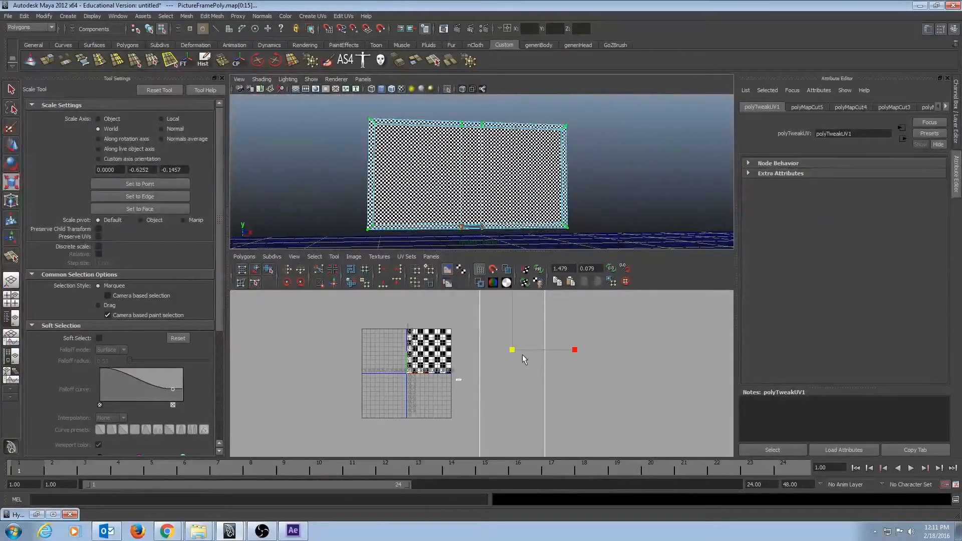
click(581, 378)
key(ctrl+z)
key(ctrl+z)
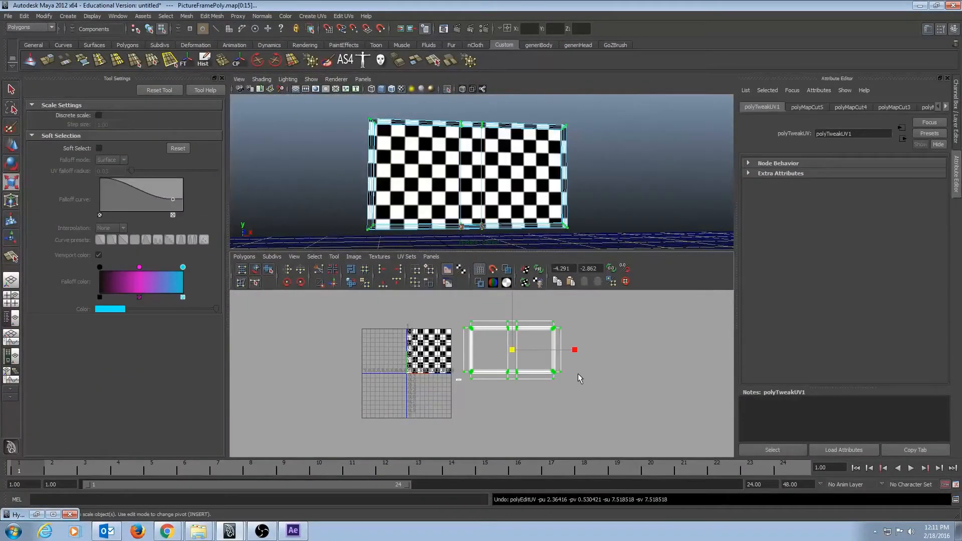
Select and frame the raised block's small UV shell, and examine the checker texture on the block at the frame's bottom rail
alt+middle_drag(513, 388, 549, 369)
alt+right_drag(500, 383, 519, 375)
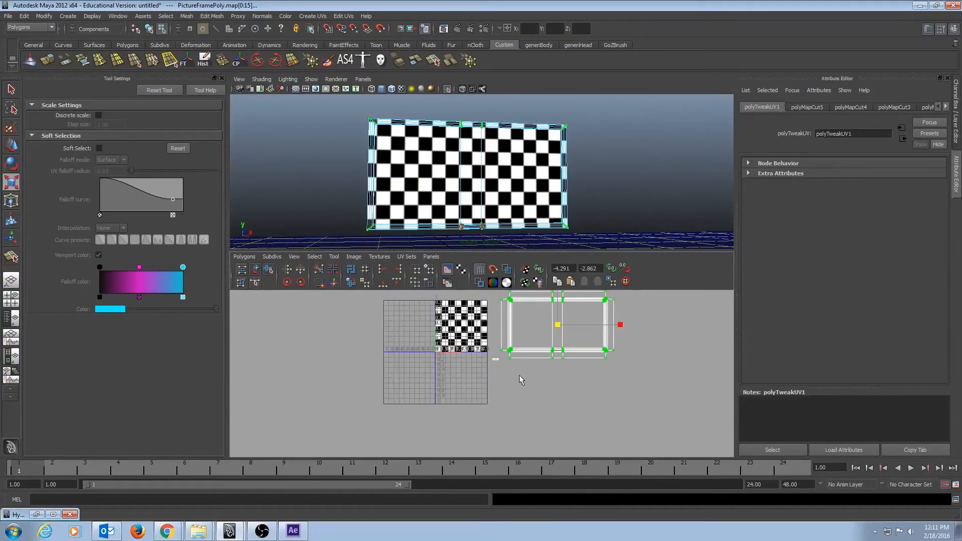
click(492, 360)
key(f)
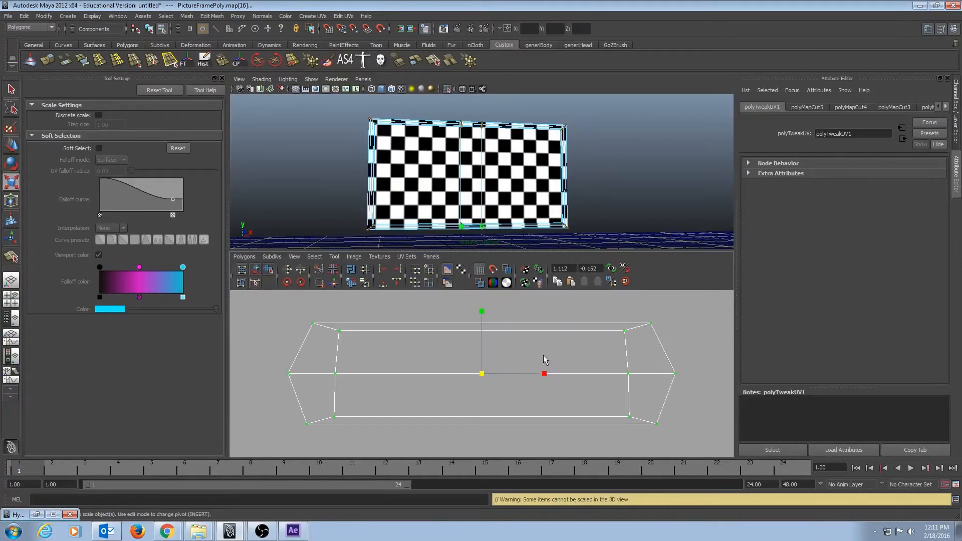
alt+middle_drag(515, 226, 524, 214)
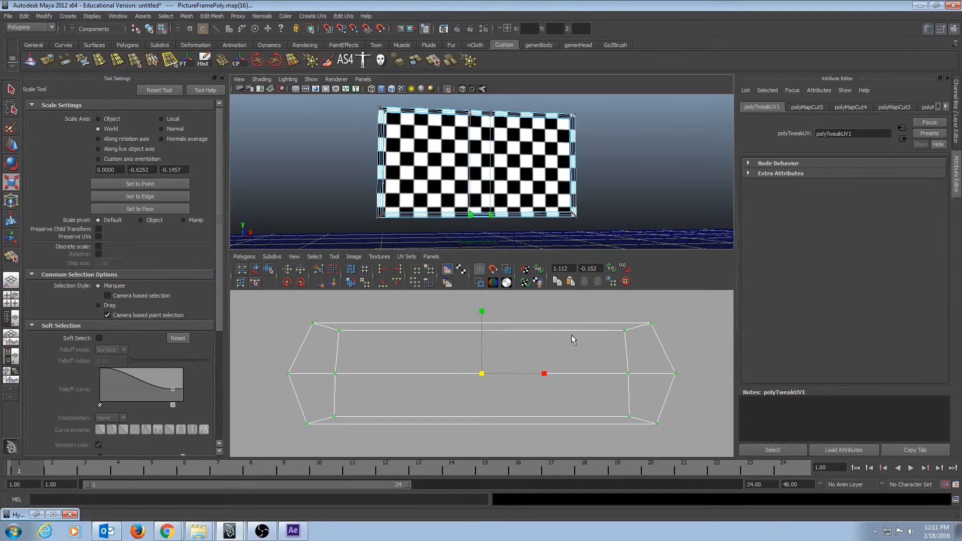
alt+middle_drag(441, 203, 421, 187)
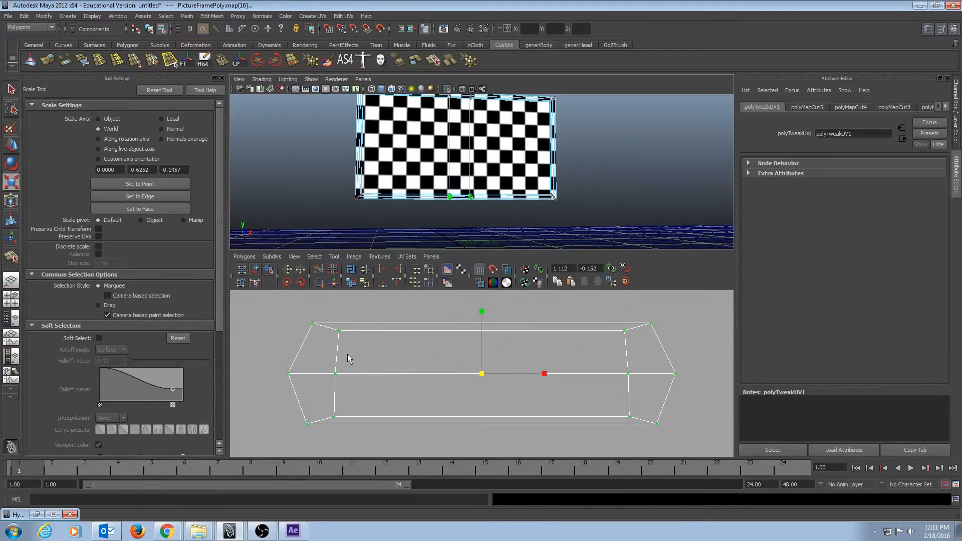
key(f)
alt+right_drag(569, 174, 633, 188)
alt+middle_drag(421, 206, 496, 105)
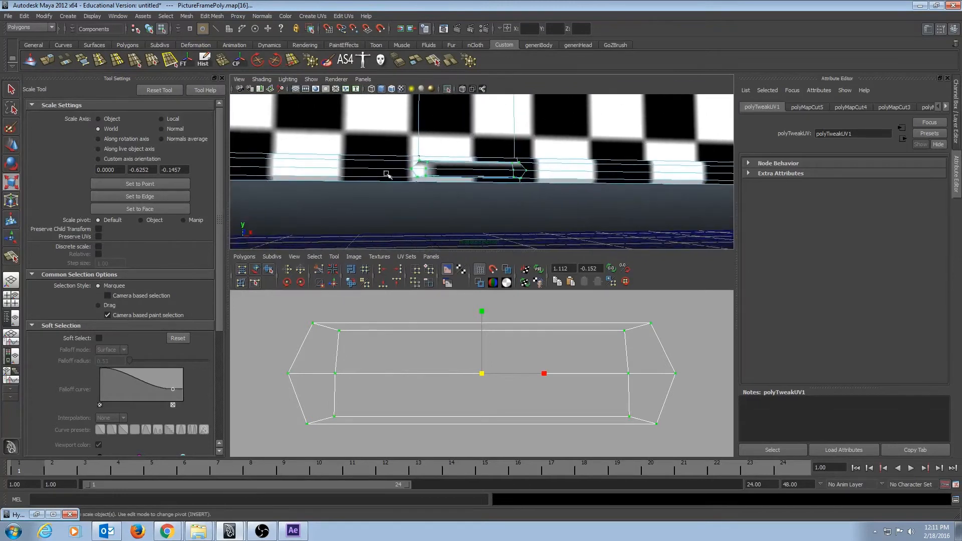
alt+right_drag(389, 174, 447, 198)
With texturing hidden, cut the UVs along the short side-wall edges at the corners of the raised block's angled ends
key(5)
alt+drag(389, 204, 418, 207)
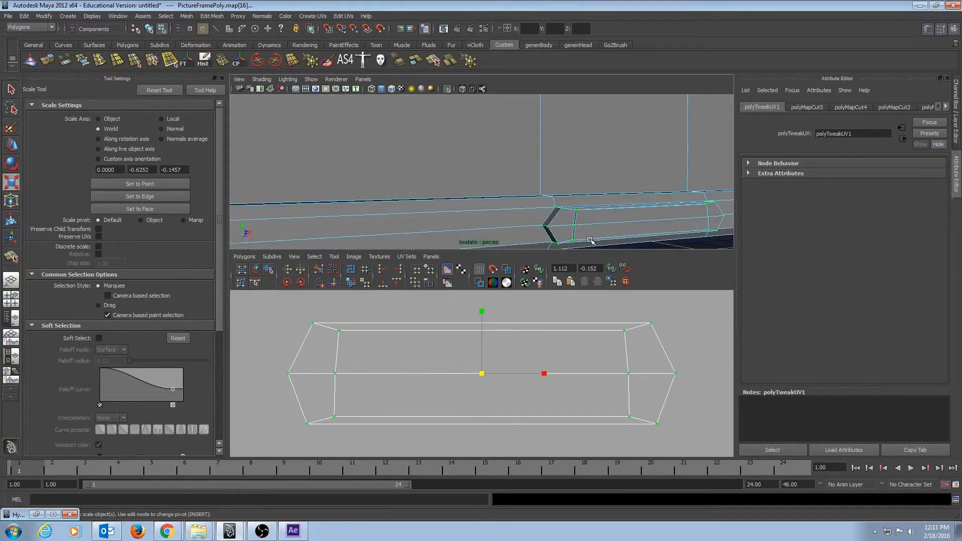
alt+drag(591, 241, 382, 197)
click(377, 191)
key(q)
shift+click(389, 200)
shift+click(417, 176)
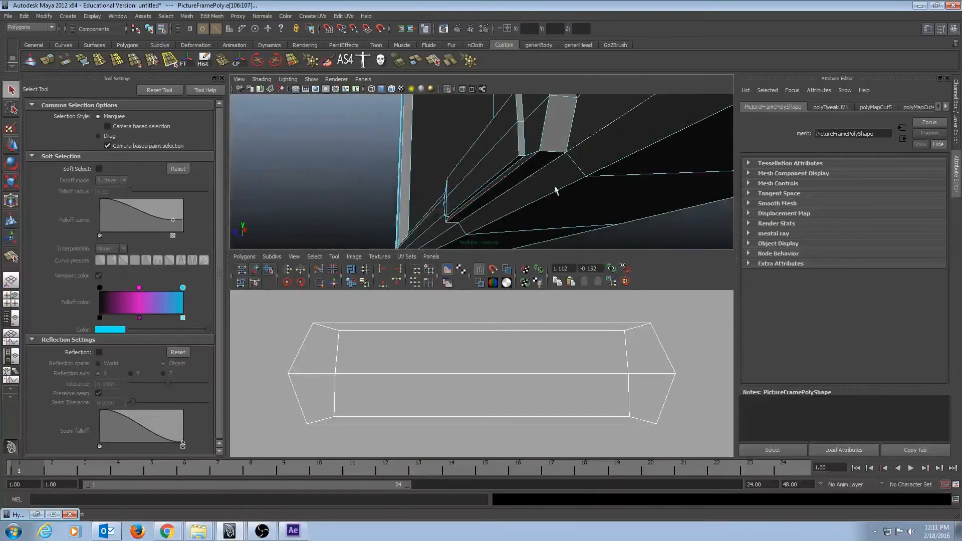
shift+click(550, 152)
alt+drag(550, 152, 653, 227)
click(319, 271)
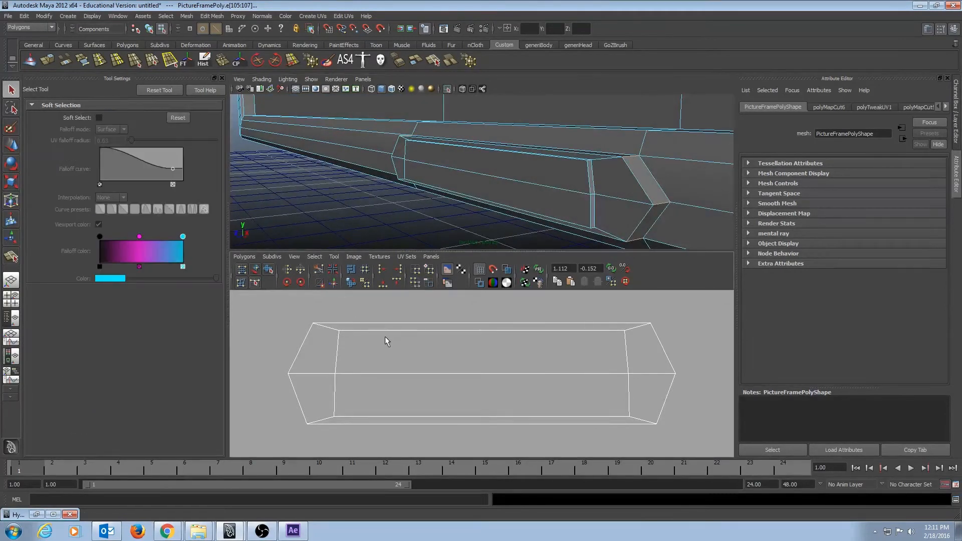
Unfold the raised block's entire UV shell with the Smooth UV tool so its side walls spread out flat
click(336, 331)
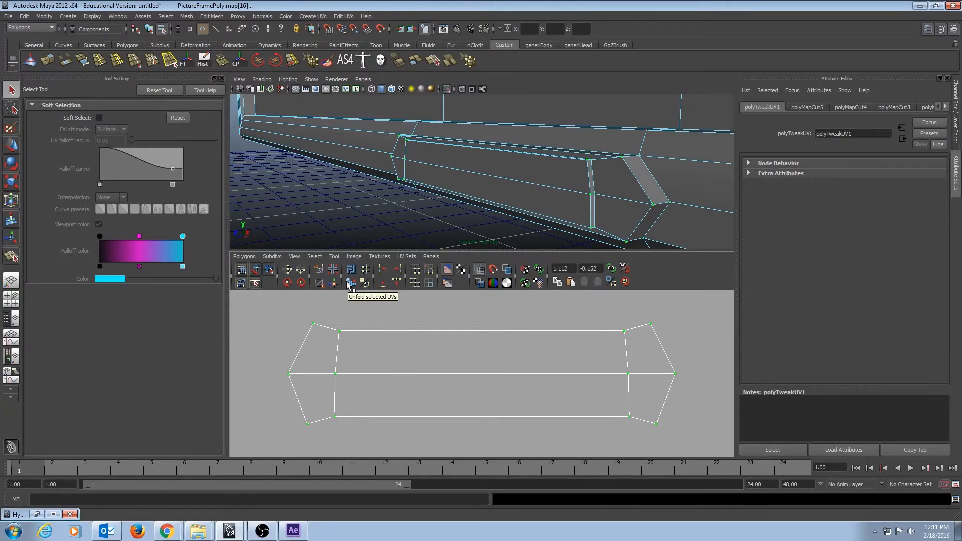
click(269, 271)
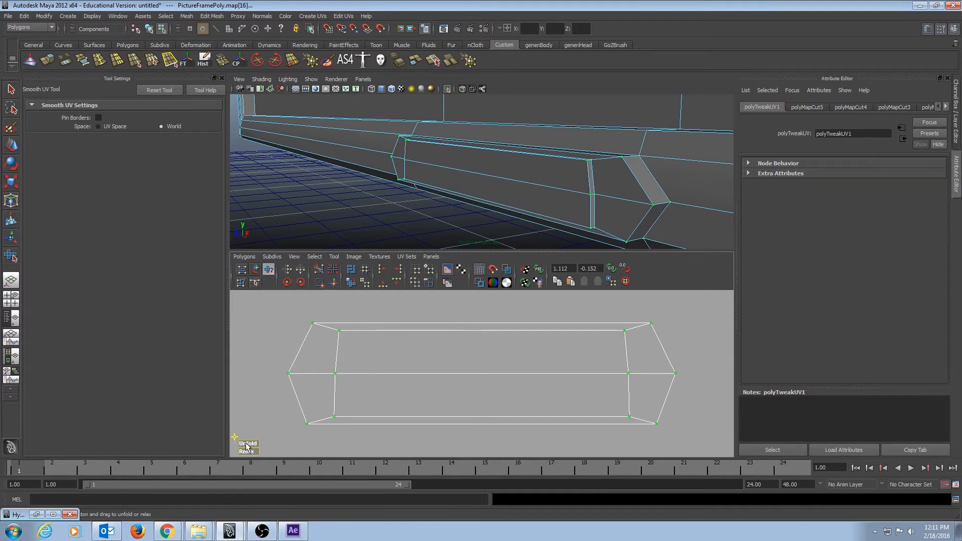
drag(246, 446, 392, 444)
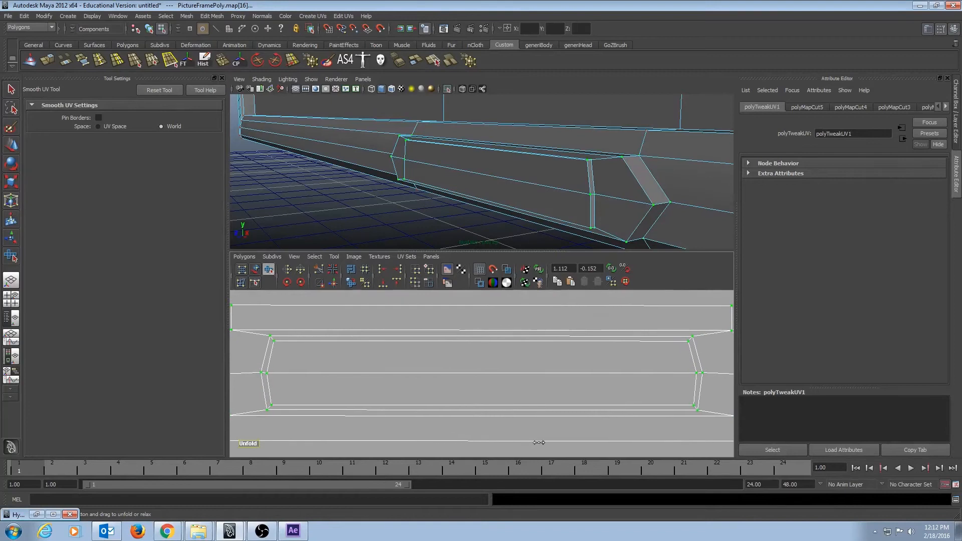
alt+right_drag(615, 403, 331, 439)
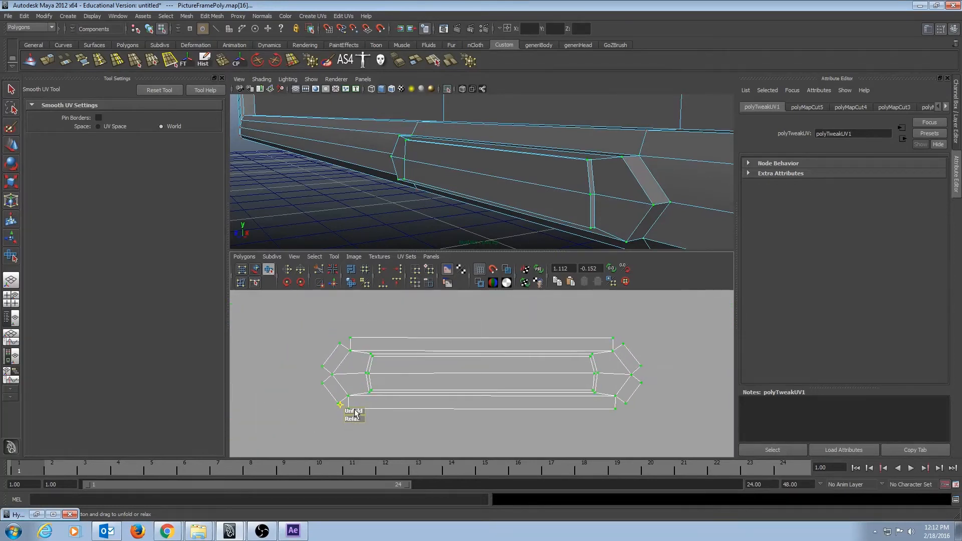
Unfold the raised block's UV shell again, show texturing in the 3D view, and select the whole shell
click(353, 283)
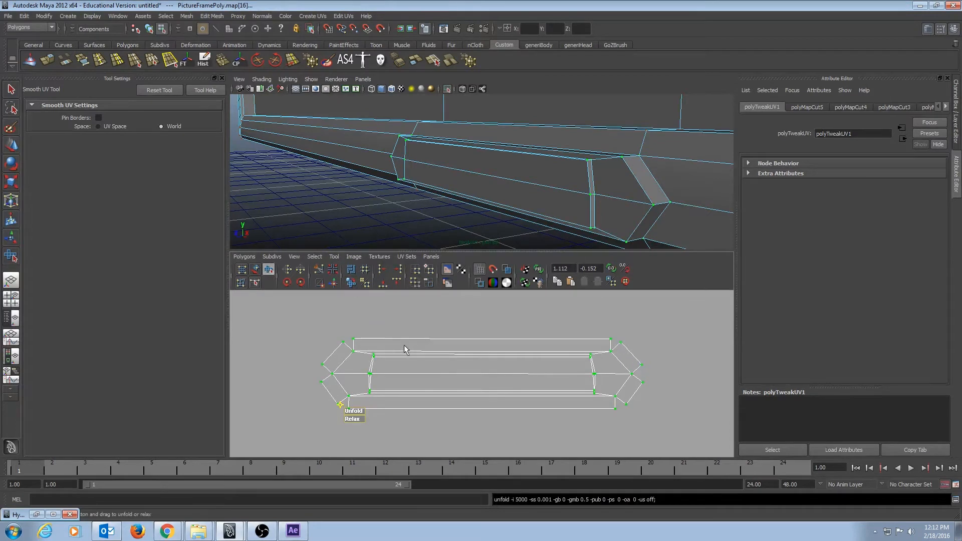
drag(351, 425, 630, 421)
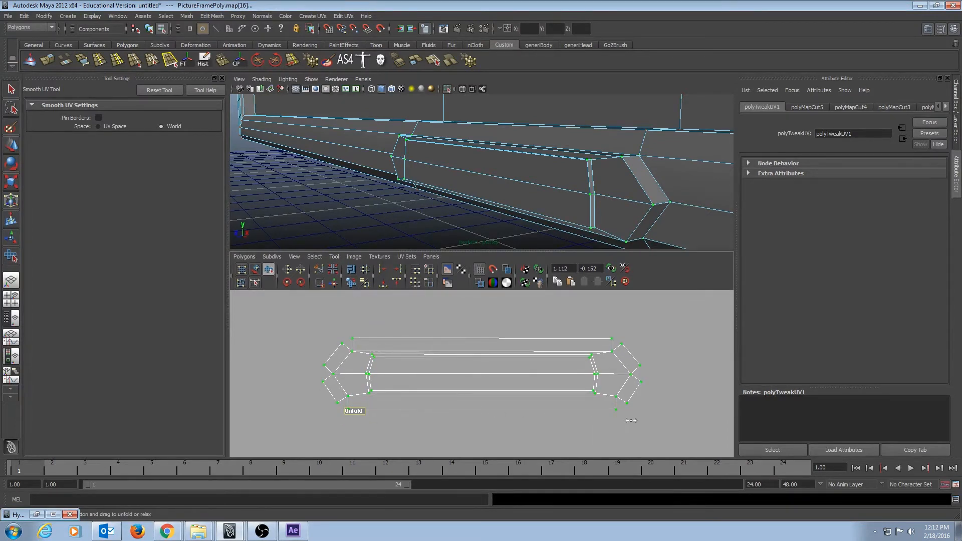
key(6)
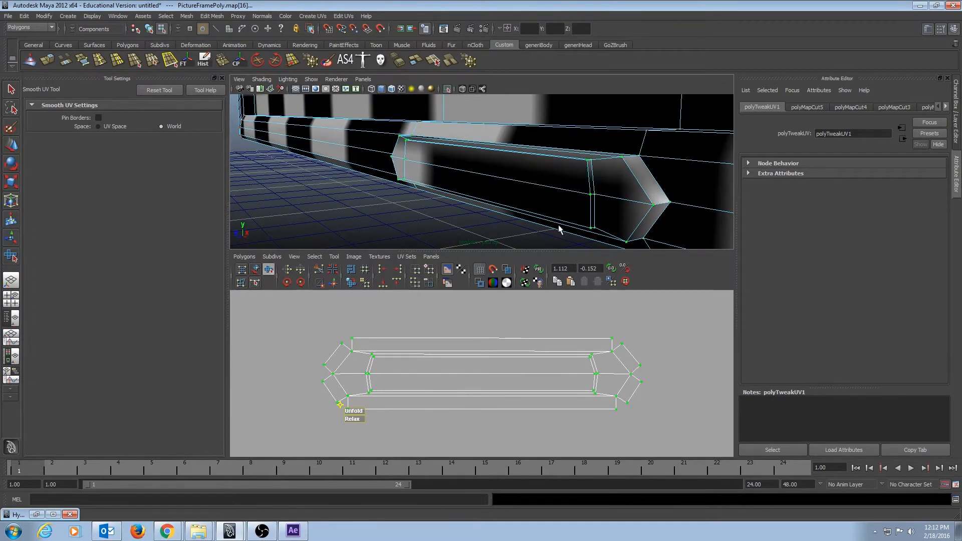
alt+right_drag(599, 372, 365, 349)
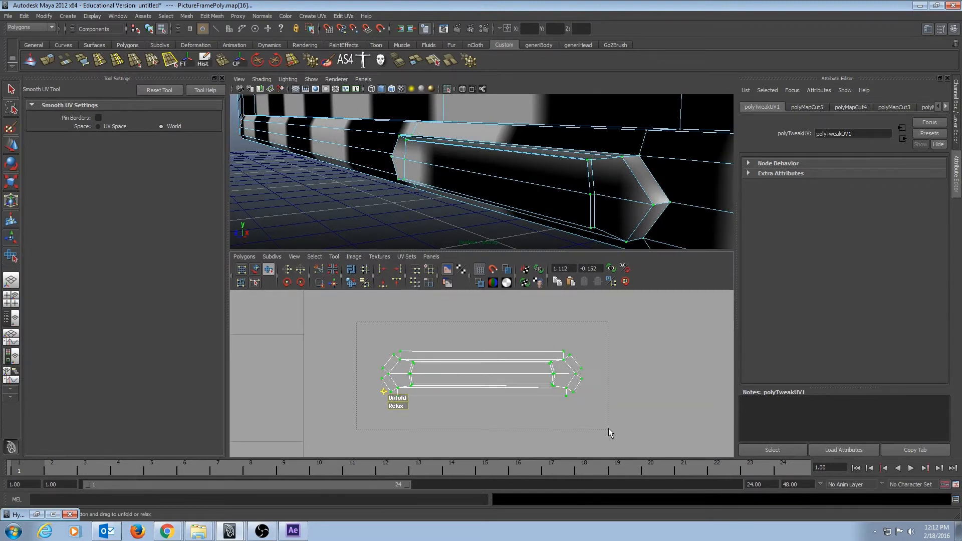
drag(608, 428, 608, 429)
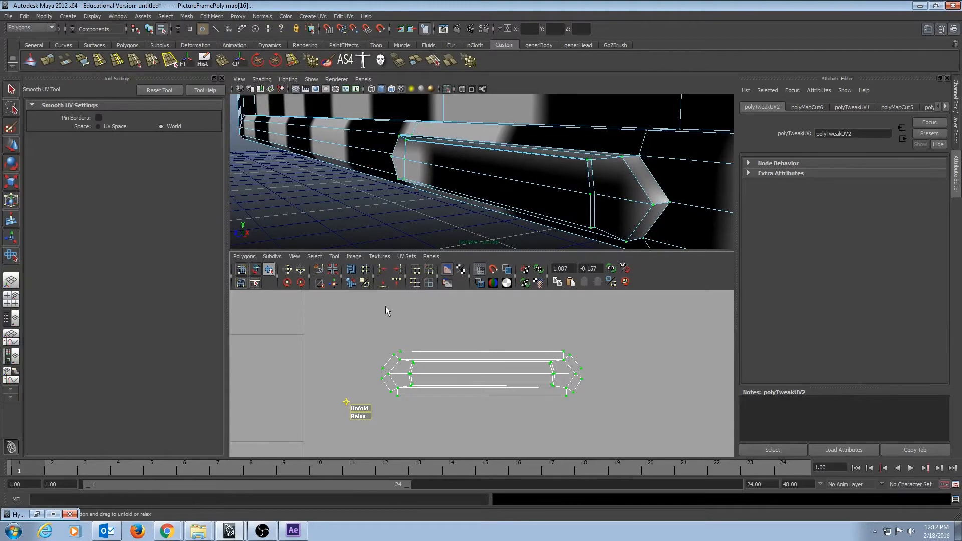
key(q)
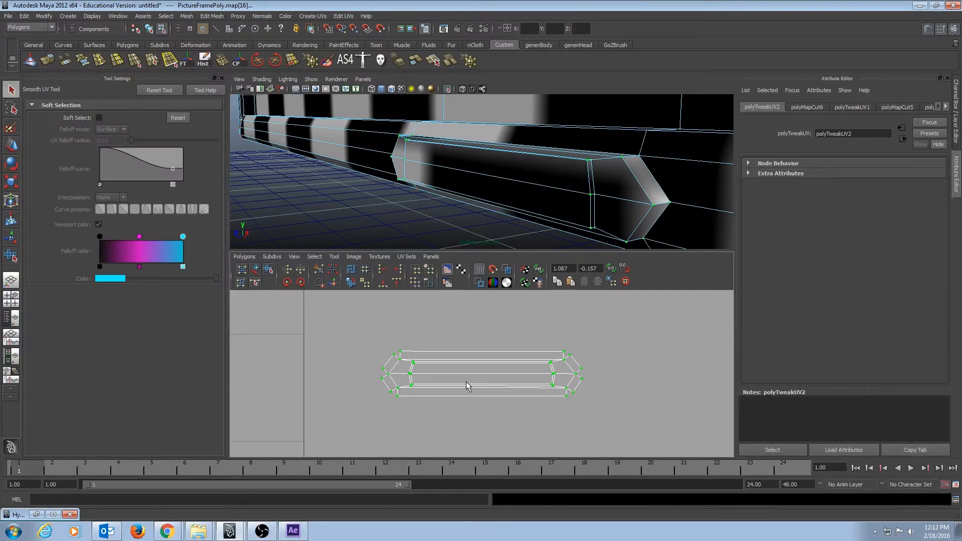
Try enlarging the block's UV shell well beyond its original size and examine the dense checker pattern on the block
scroll(467, 386, down, 4)
key(r)
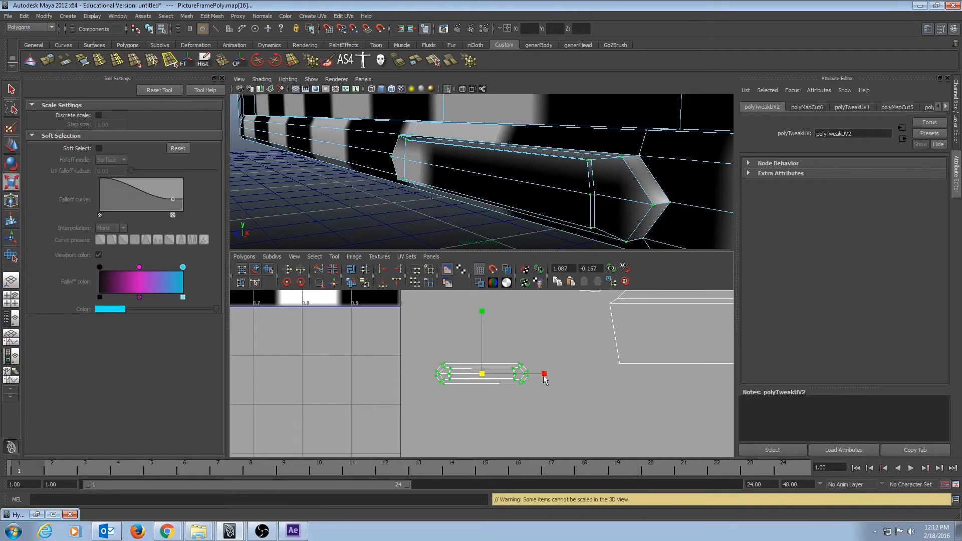
click(544, 374)
drag(544, 374, 612, 374)
key(ctrl+z)
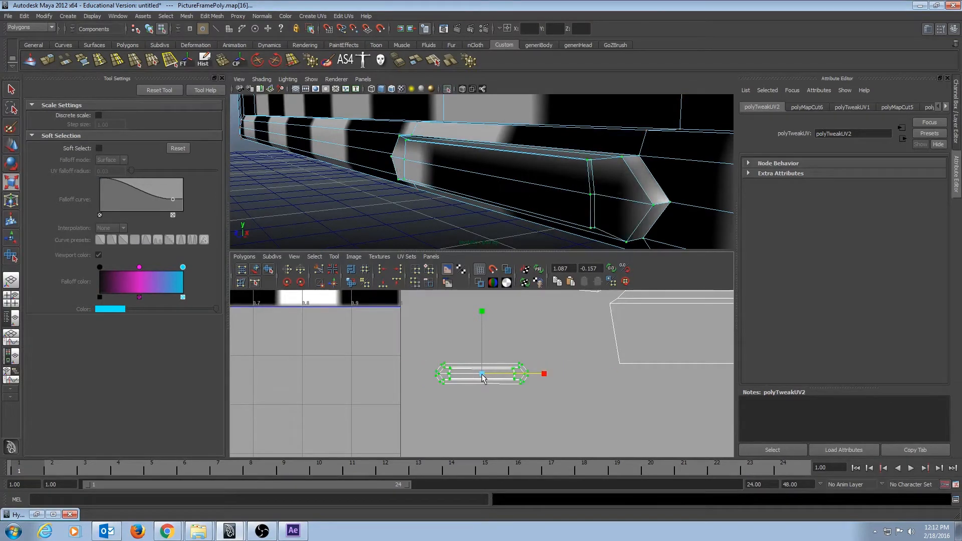
drag(482, 375, 581, 377)
key(ctrl+z)
alt+drag(712, 225, 561, 192)
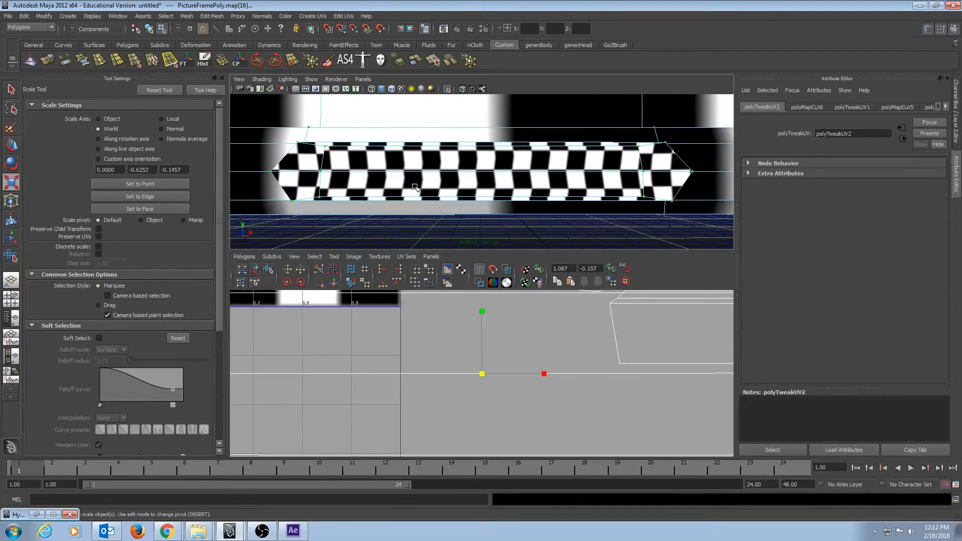
Compare the block's checker pattern before and after unfolding the enlarged shell, and undo the unfold and the enlargement
alt+right_drag(605, 381, 346, 377)
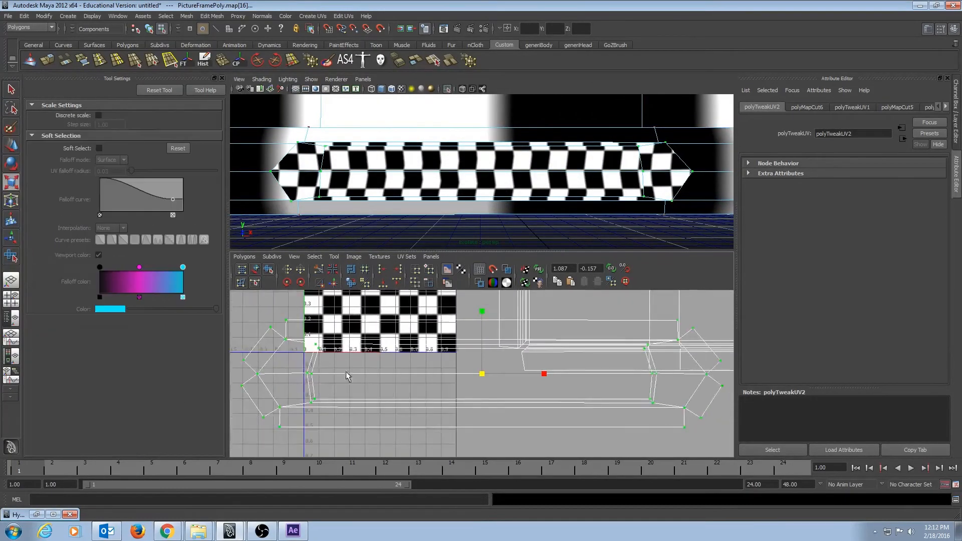
click(352, 284)
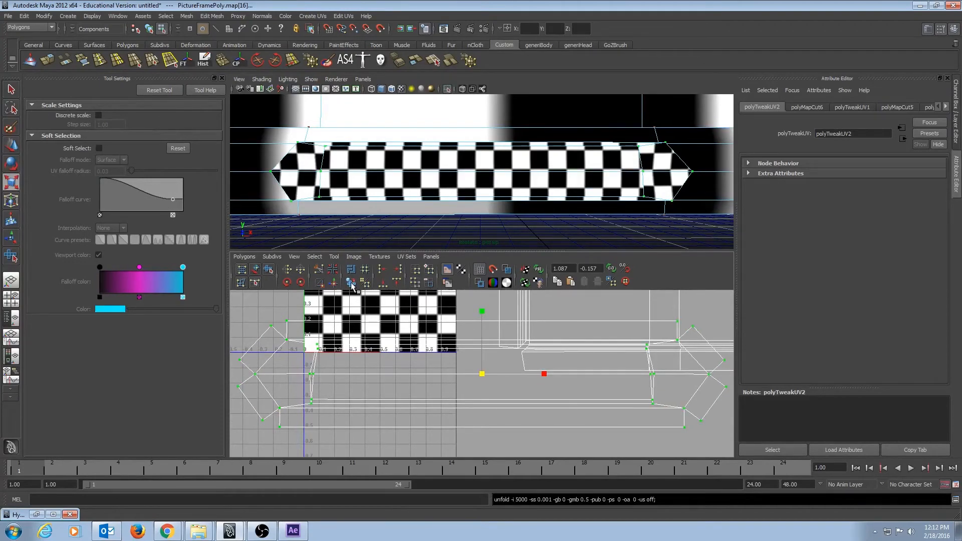
mouse_move(342, 190)
alt+mouse_down()
mouse_move(354, 195)
mouse_move(344, 191)
alt+mouse_up()
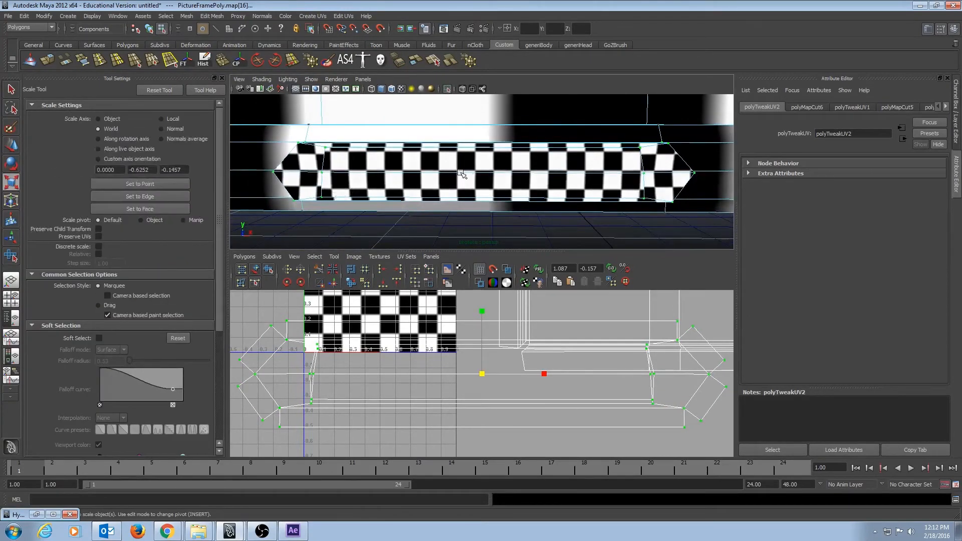
key(ctrl+z)
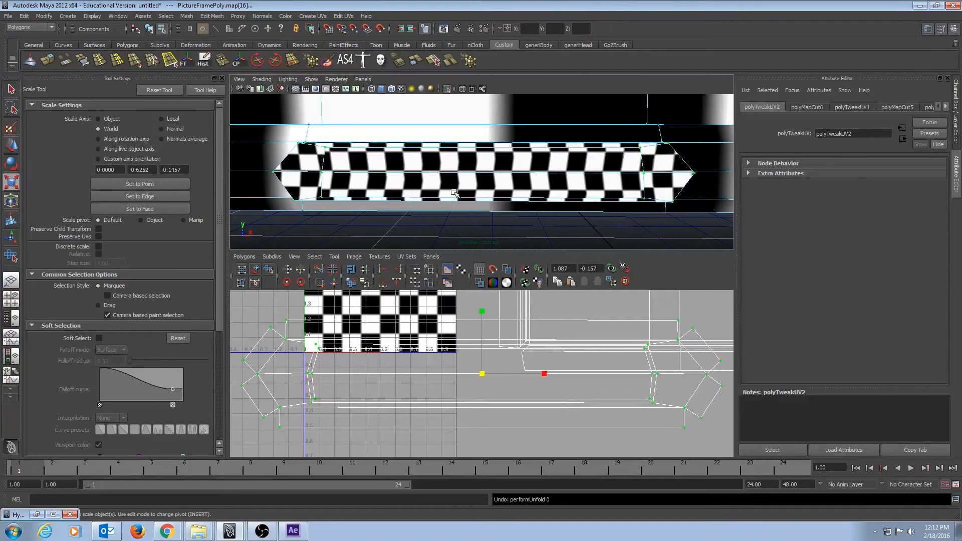
click(352, 284)
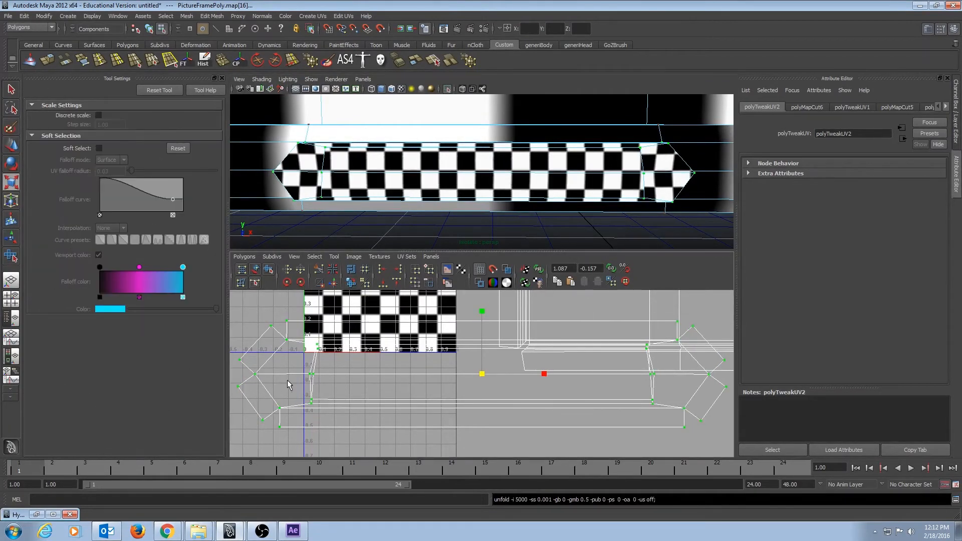
alt+middle_drag(302, 370, 299, 376)
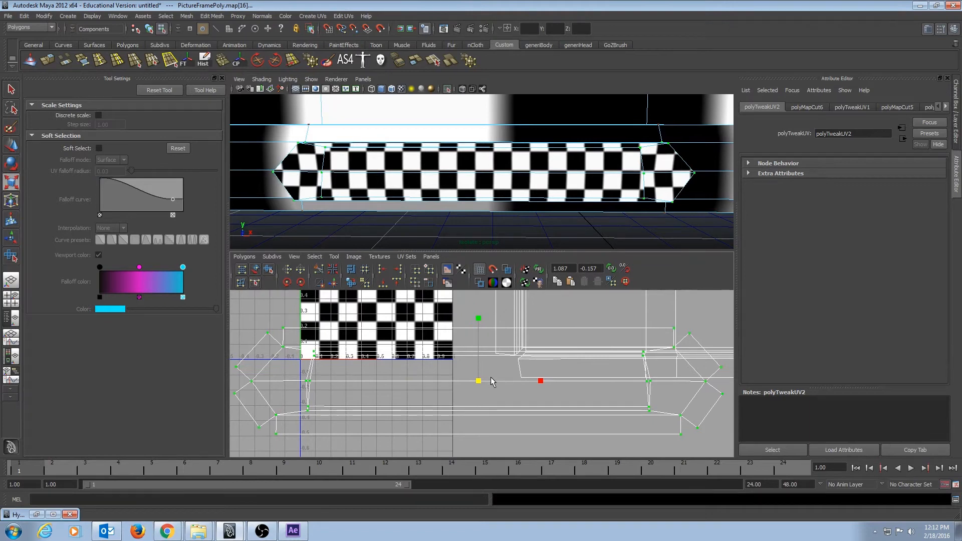
key(ctrl+z)
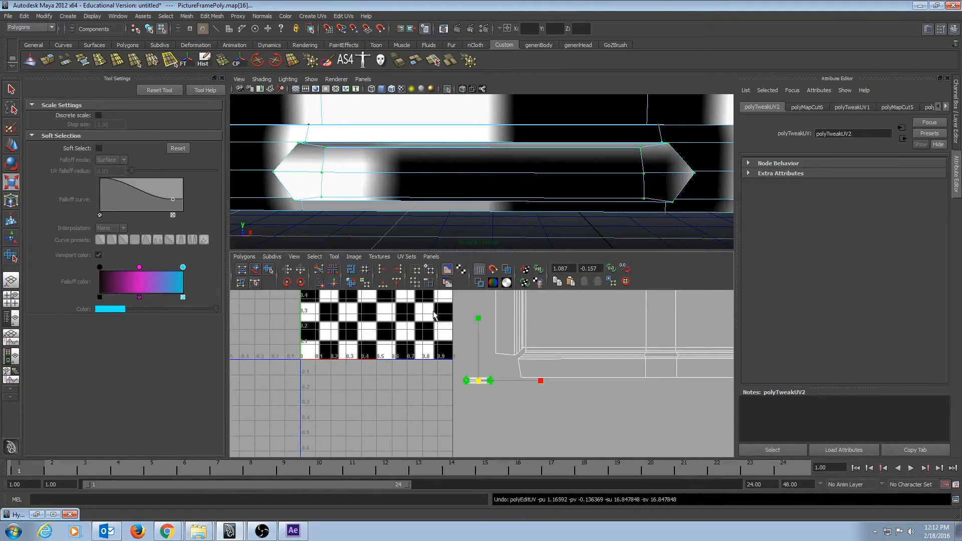
Try stretching the block's UV shell along the U axis and rescaling it, undoing each change
alt+right_drag(413, 346, 616, 366)
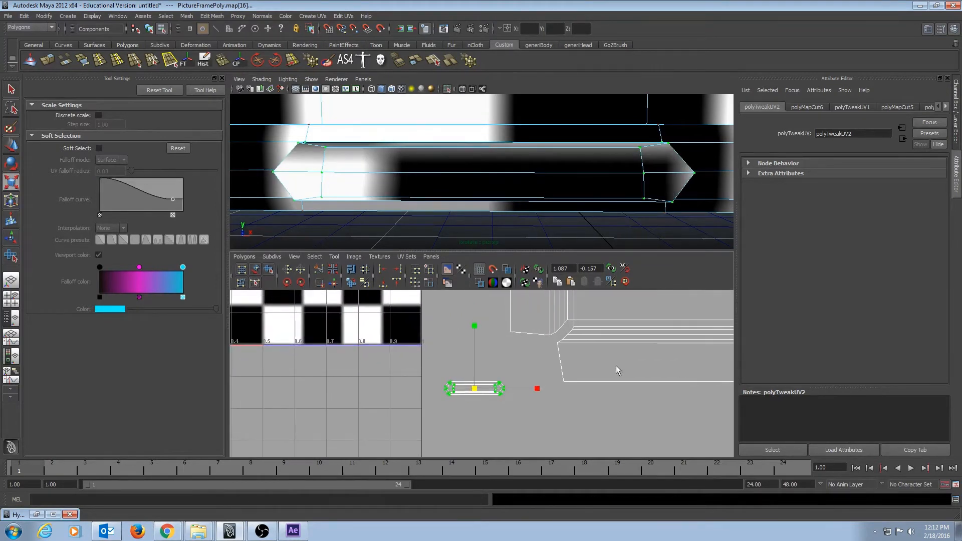
click(536, 390)
middle_drag(474, 390, 547, 386)
key(ctrl+z)
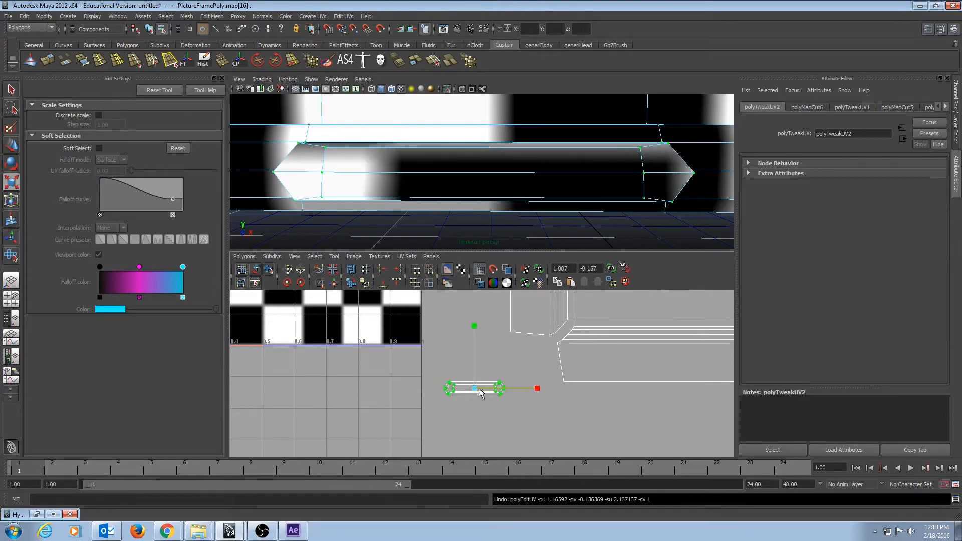
middle_drag(474, 388, 495, 388)
key(ctrl+z)
Scale the block's UV shell up uniformly to more than twice its size and unfold it
drag(474, 389, 573, 419)
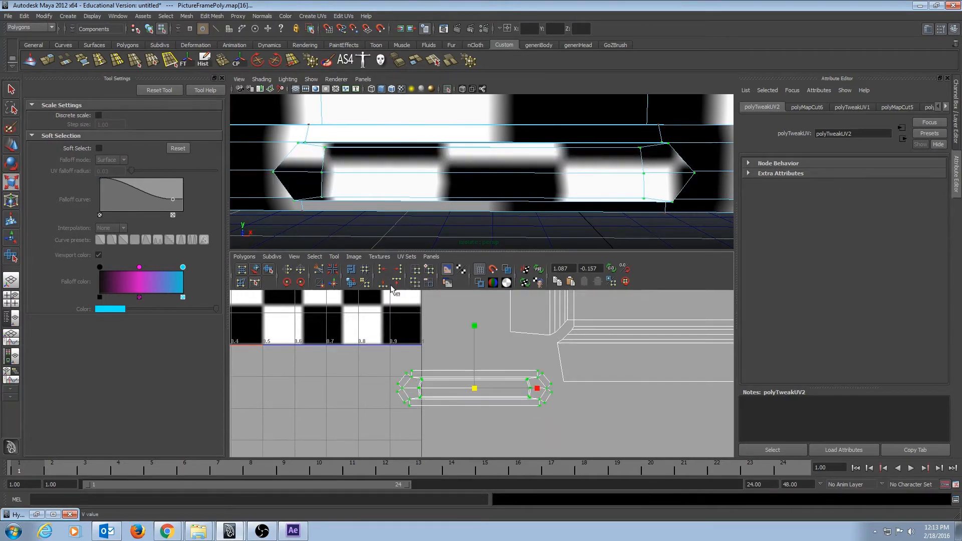
click(351, 283)
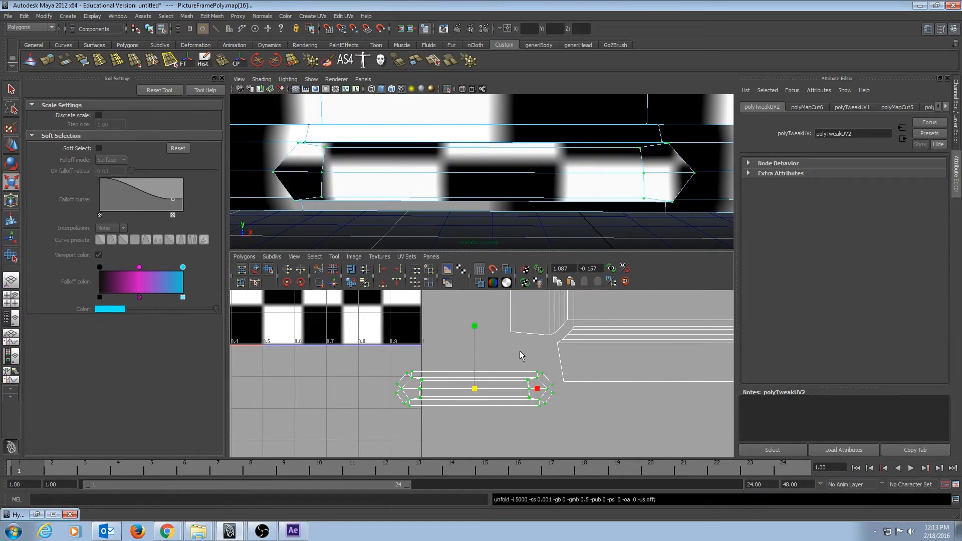
Examine the checker pattern on the frame's front, corners and outer sides from several angles and distances
mouse_move(583, 339)
alt+right_down()
mouse_move(464, 304)
mouse_move(272, 290)
alt+right_up()
alt+right_drag(458, 328, 331, 378)
alt+right_drag(486, 168, 286, 163)
alt+middle_drag(401, 173, 405, 227)
alt+drag(526, 159, 441, 187)
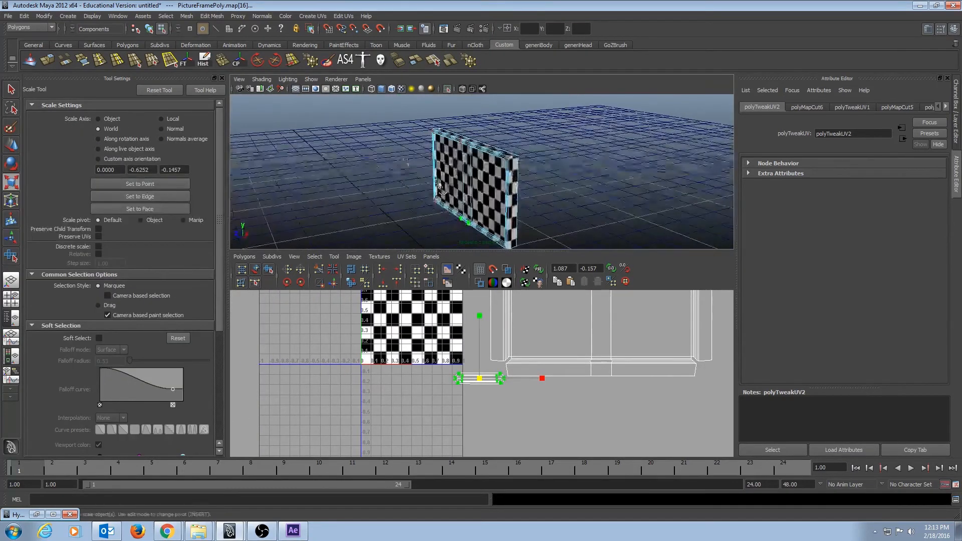
alt+right_drag(441, 186, 619, 159)
alt+drag(619, 159, 587, 189)
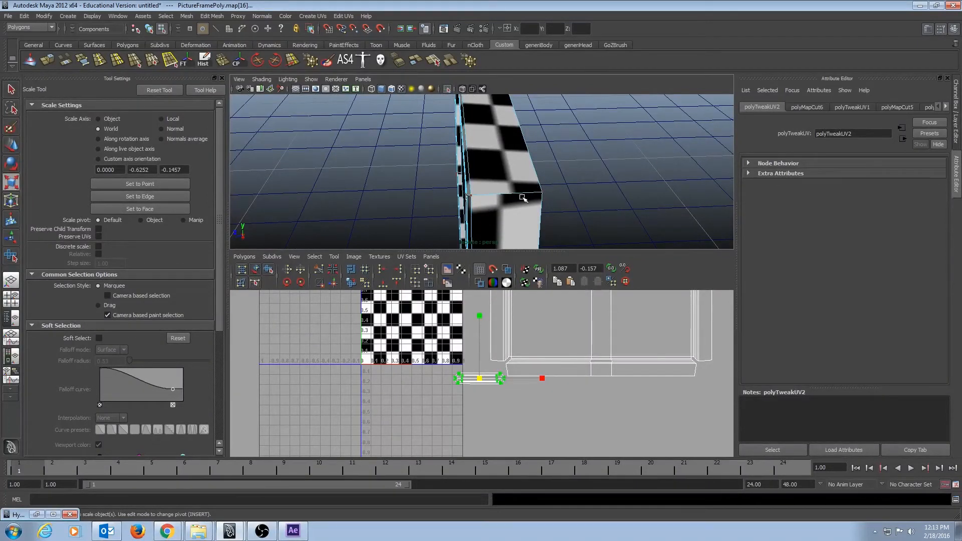
alt+drag(521, 201, 616, 167)
alt+right_drag(617, 167, 444, 168)
alt+right_drag(619, 344, 443, 341)
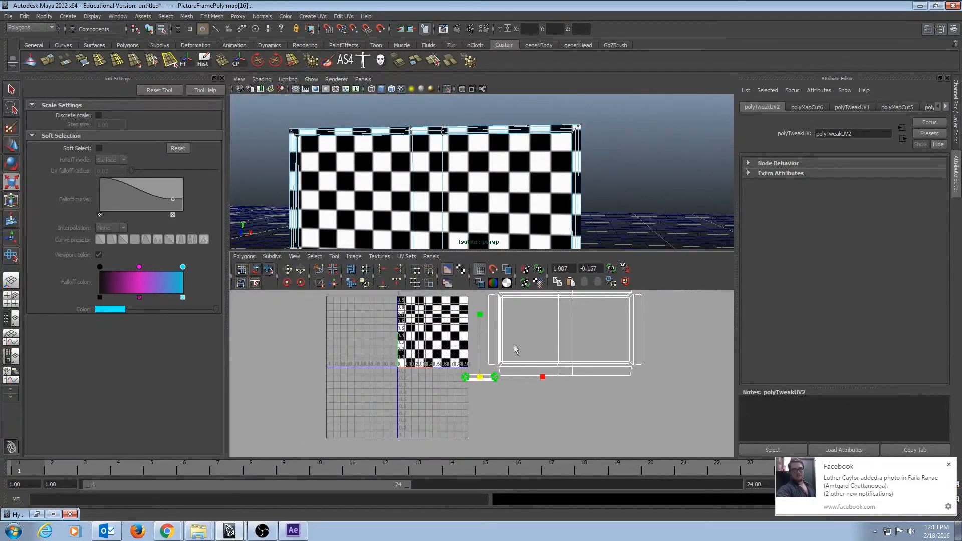
Enlarge the UV editor, move the block's UV shell into the 0-to-1 square, and hide the texture image behind it
drag(420, 252, 419, 161)
key(w)
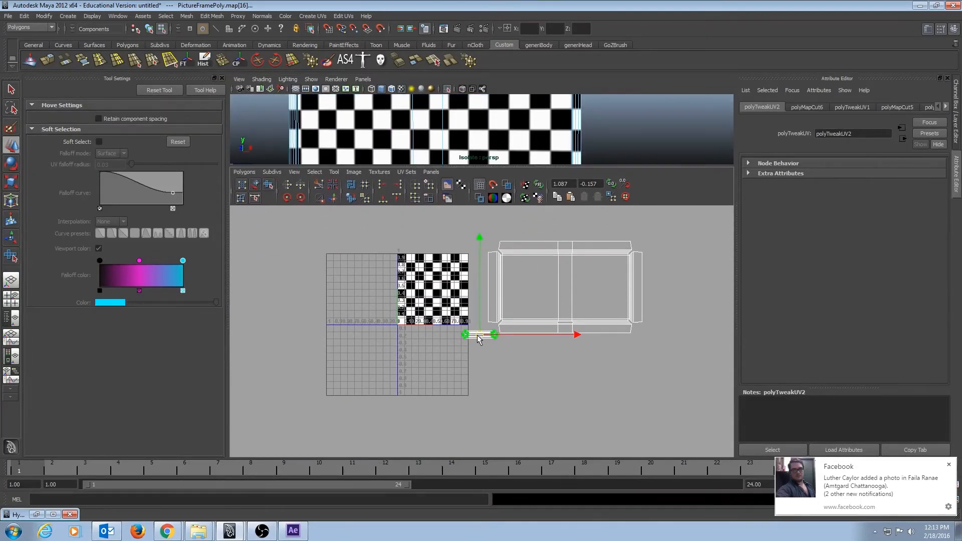
drag(480, 338, 434, 325)
alt+right_drag(521, 346, 577, 346)
alt+middle_drag(431, 339, 486, 368)
click(451, 187)
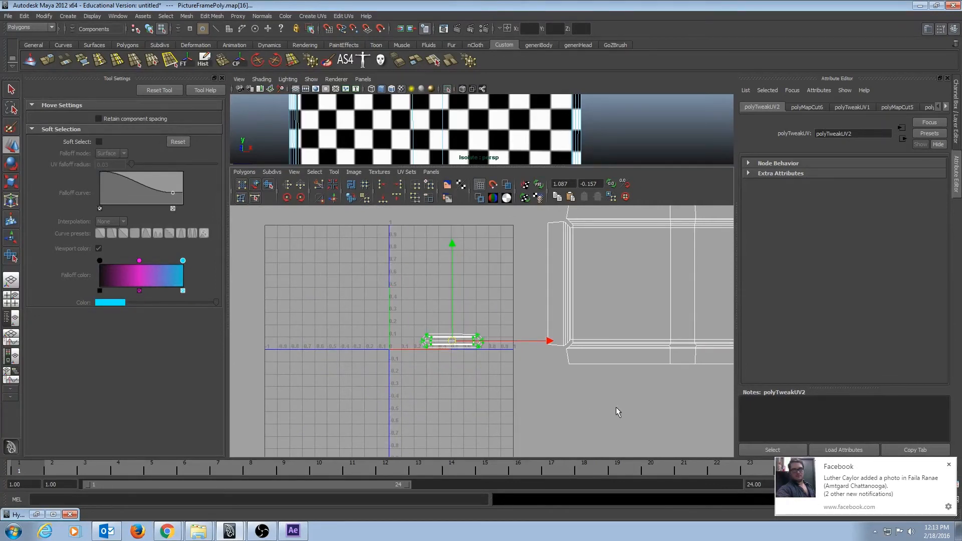
alt+right_drag(617, 407, 561, 281)
alt+middle_drag(558, 300, 506, 296)
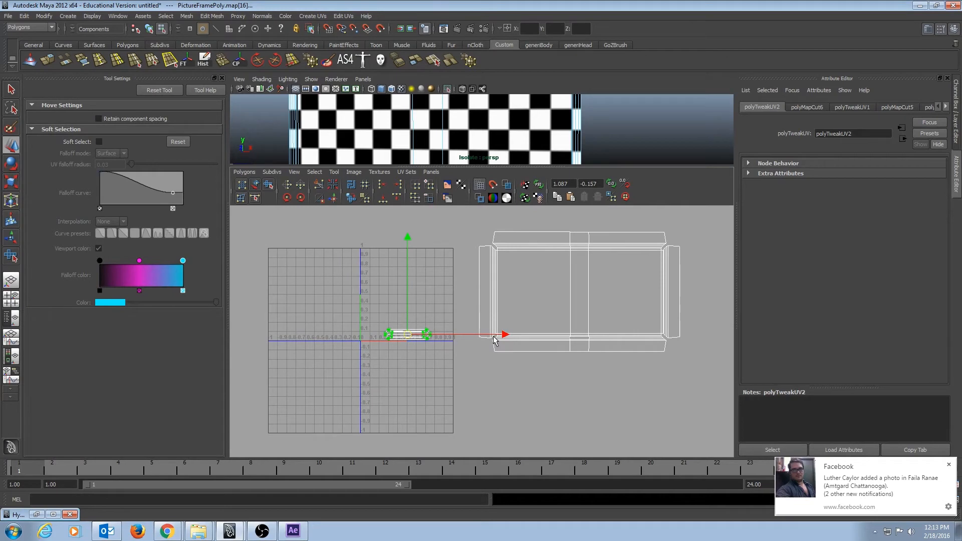
Shrink the block's UV shell slightly and place it in the lower-right corner of the 0-to-1 square
key(r)
click(408, 335)
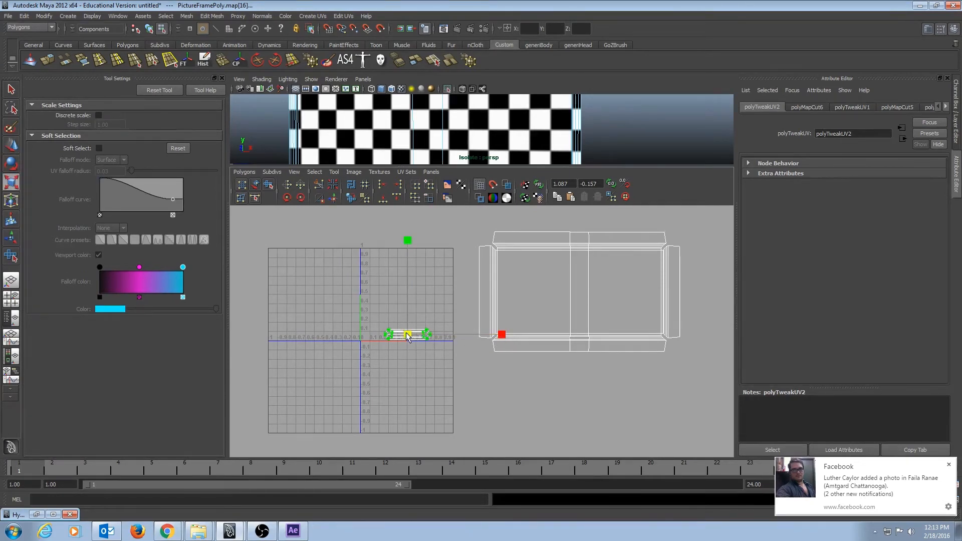
drag(407, 336, 433, 337)
key(w)
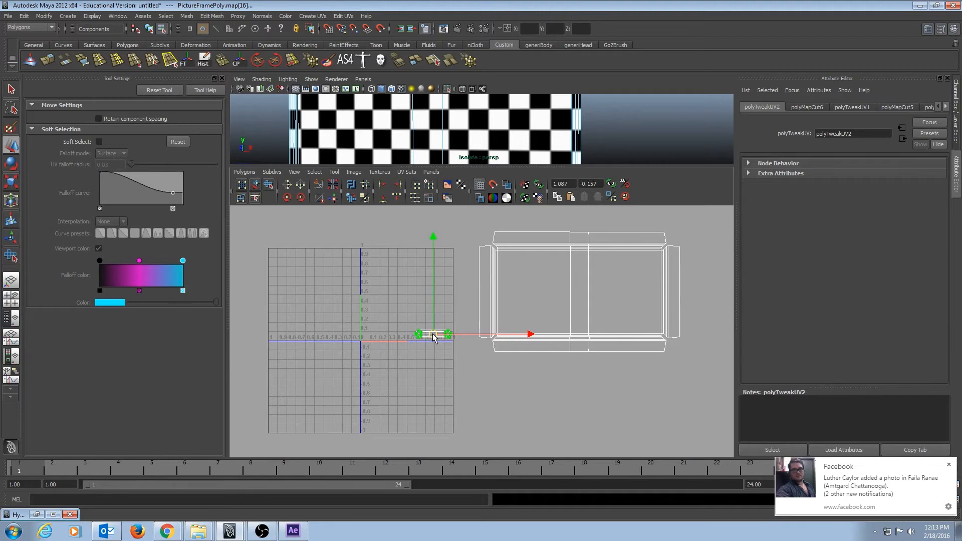
Select the frame's entire UV shell, scale it down, and move it over the 0-to-1 square
drag(472, 228, 691, 385)
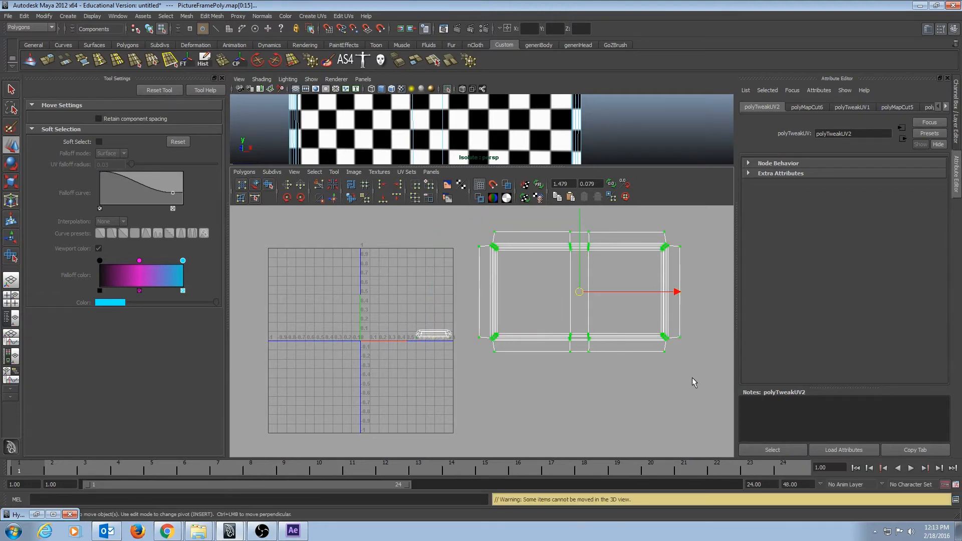
key(r)
drag(584, 293, 399, 294)
key(w)
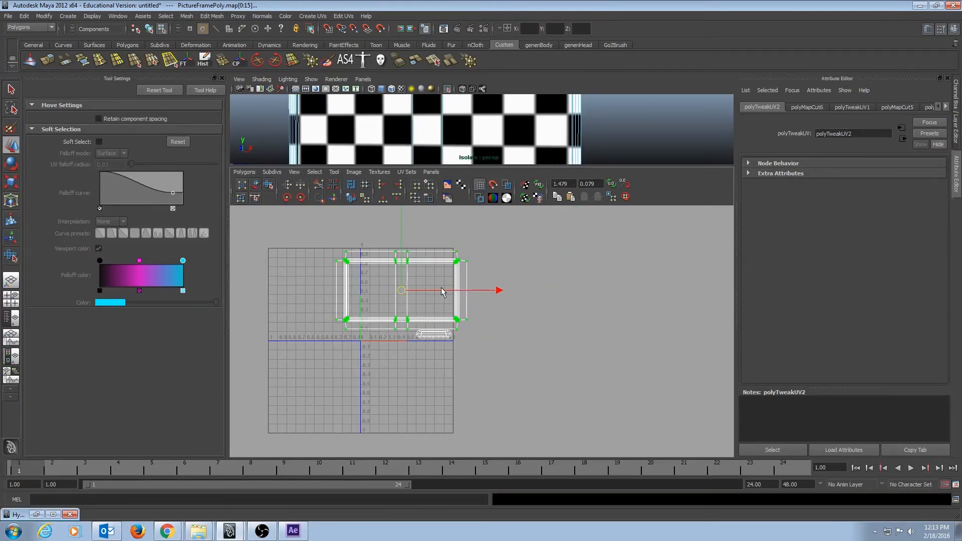
Try rescaling the frame's UV shell and place it back outside the 0-to-1 square
key(r)
click(494, 291)
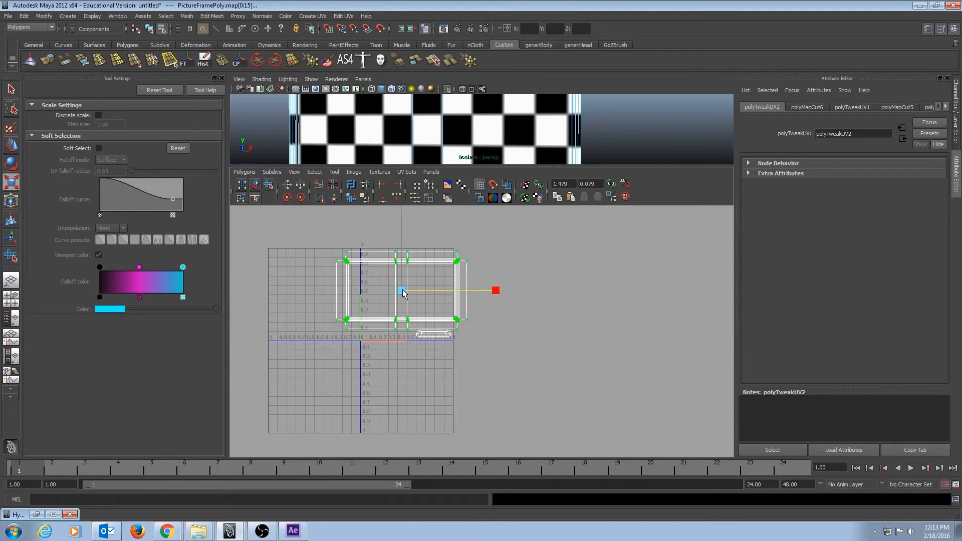
middle_drag(402, 290, 533, 327)
key(ctrl+z)
click(402, 290)
key(w)
scroll(551, 294, up, 4)
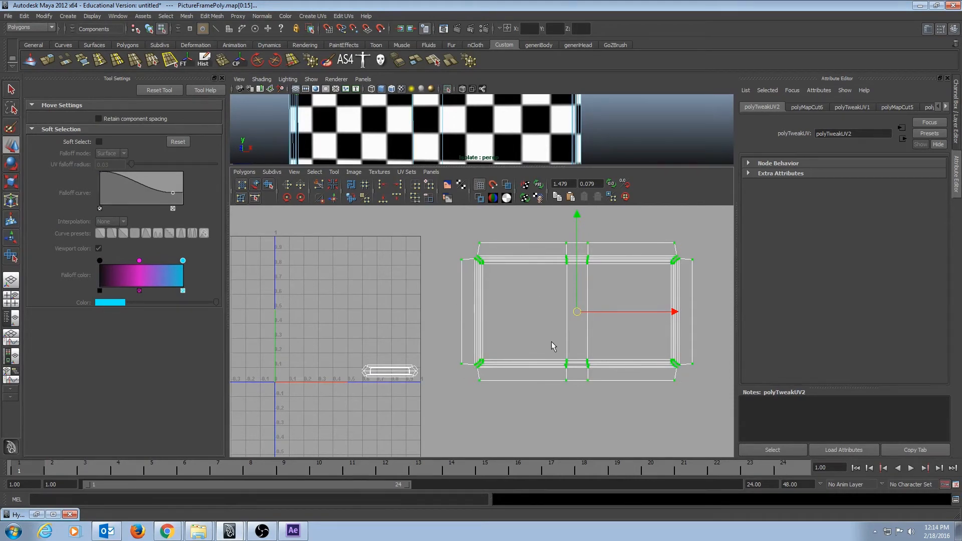
Scale the frame's UV shell down to the width of the 0-to-1 square and position it in the upper part, above the block's shell
key(r)
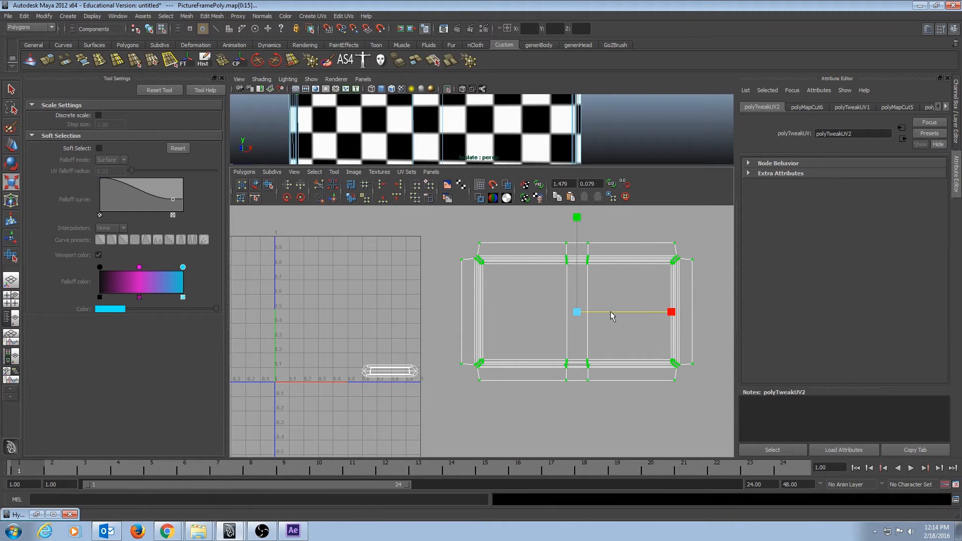
drag(576, 315, 349, 284)
key(w)
key(r)
click(439, 304)
key(ctrl+z)
key(w)
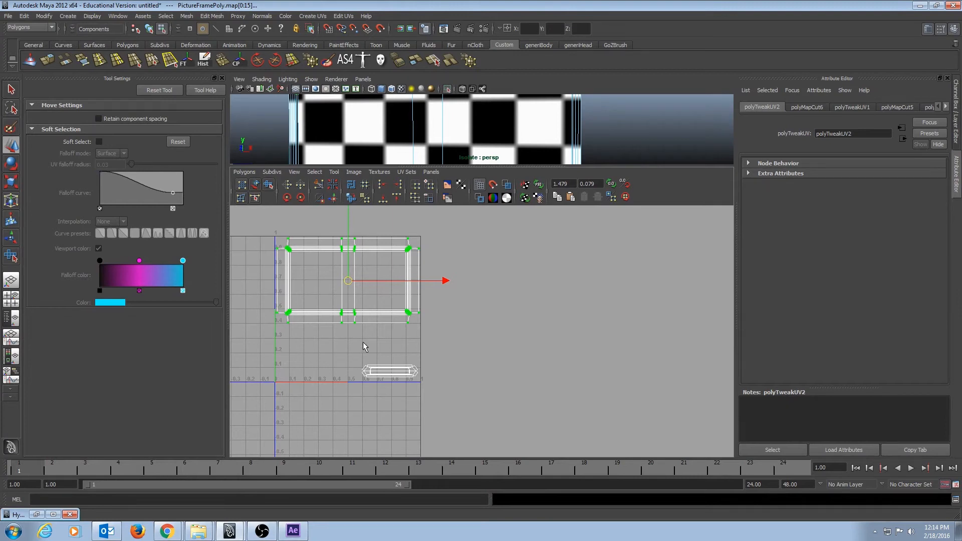
alt+middle_drag(457, 370, 573, 373)
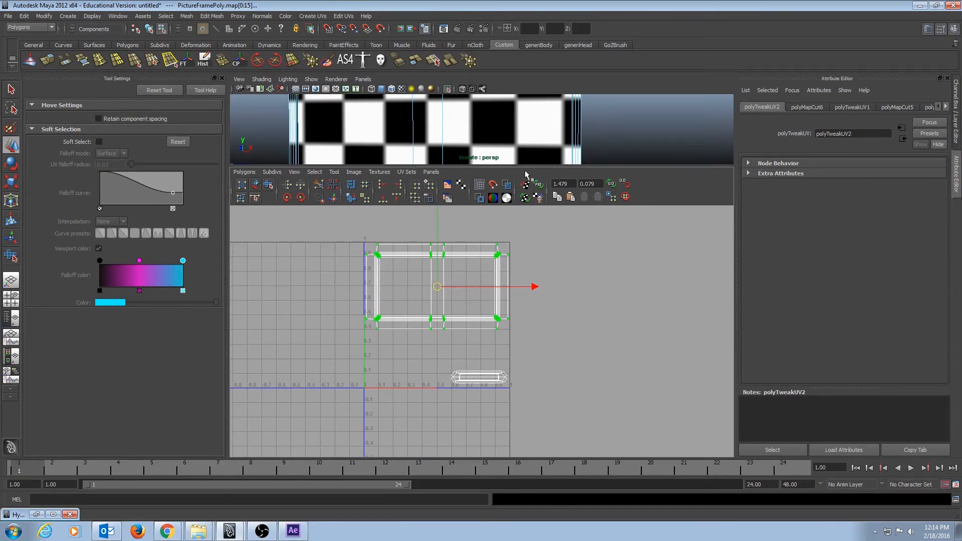
Enlarge the 3D view and examine the checker pattern across the whole frame
drag(523, 166, 523, 306)
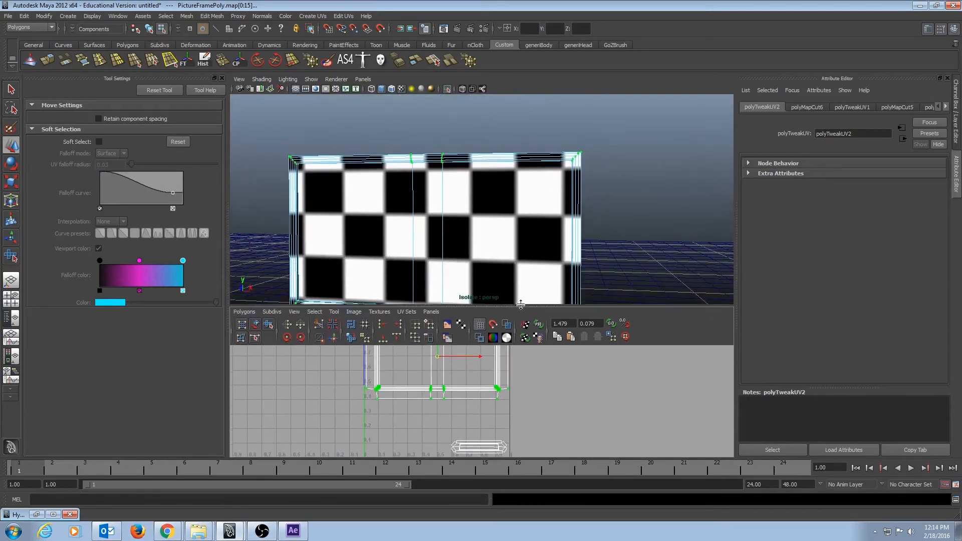
scroll(430, 213, down, 5)
alt+drag(430, 213, 451, 216)
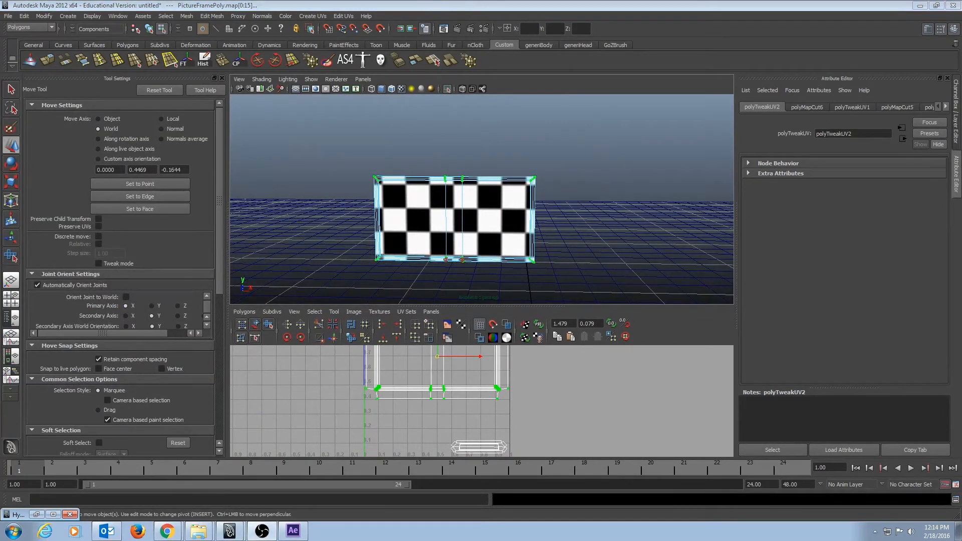